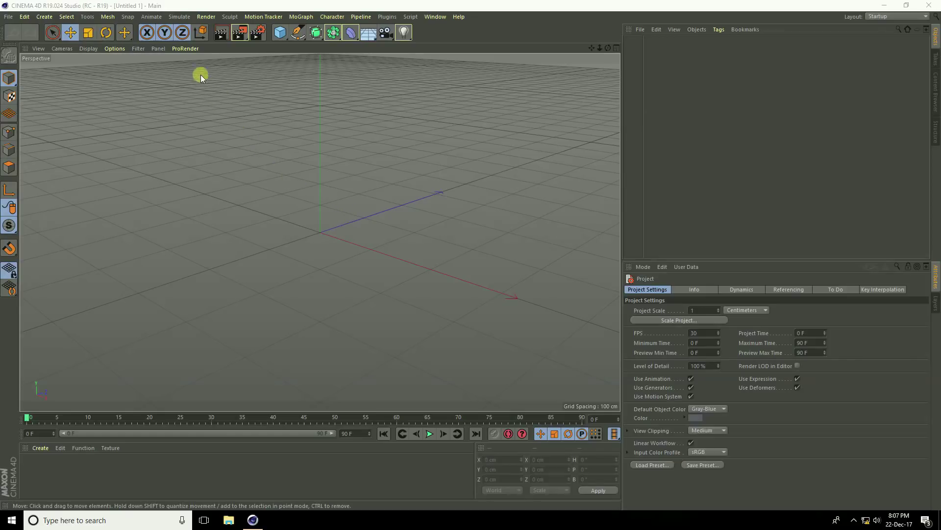
# Step: Add a particle emitter from Simulate > Particles and set its pitch rotation to exactly 90°
pyautogui.click(177, 21)
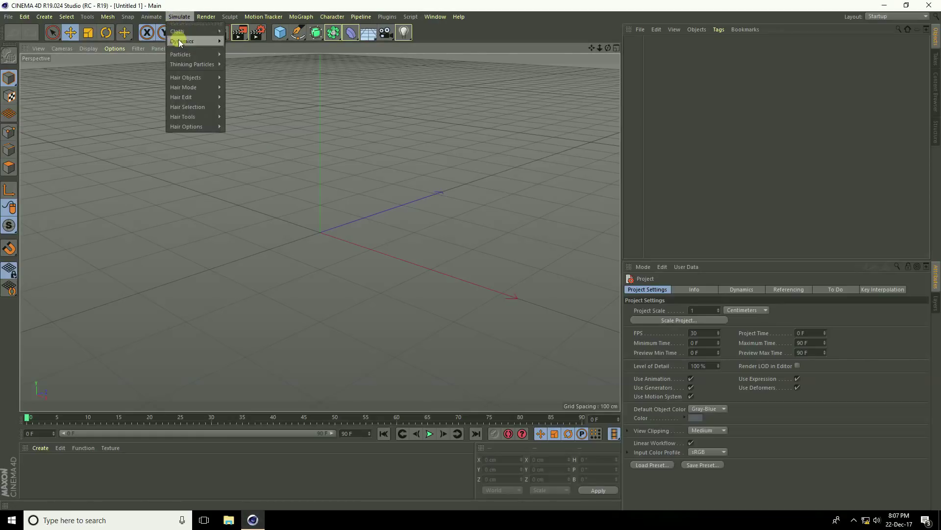
pyautogui.moveTo(181, 55)
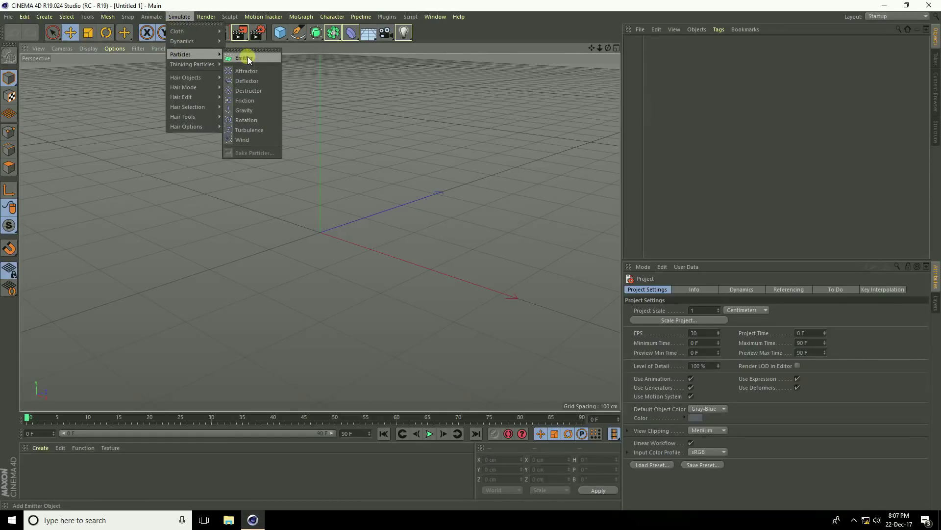
pyautogui.click(248, 58)
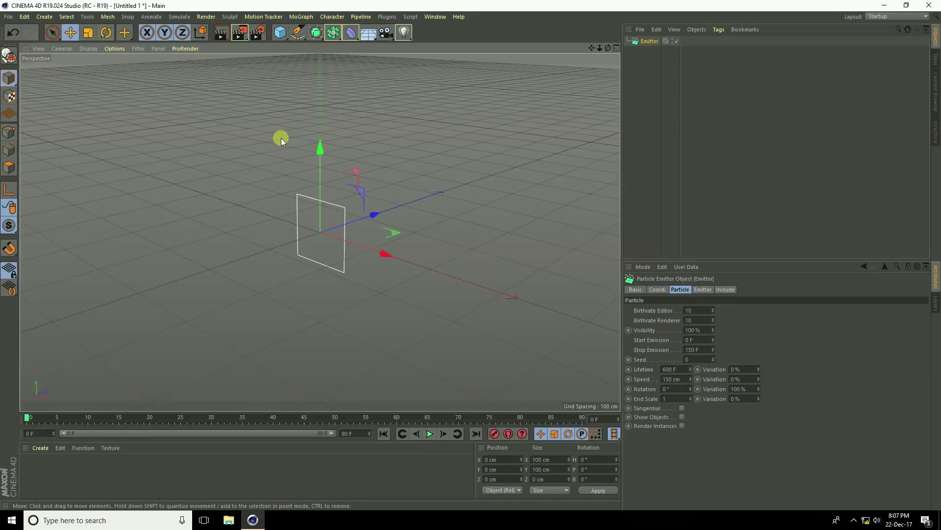
pyautogui.click(105, 37)
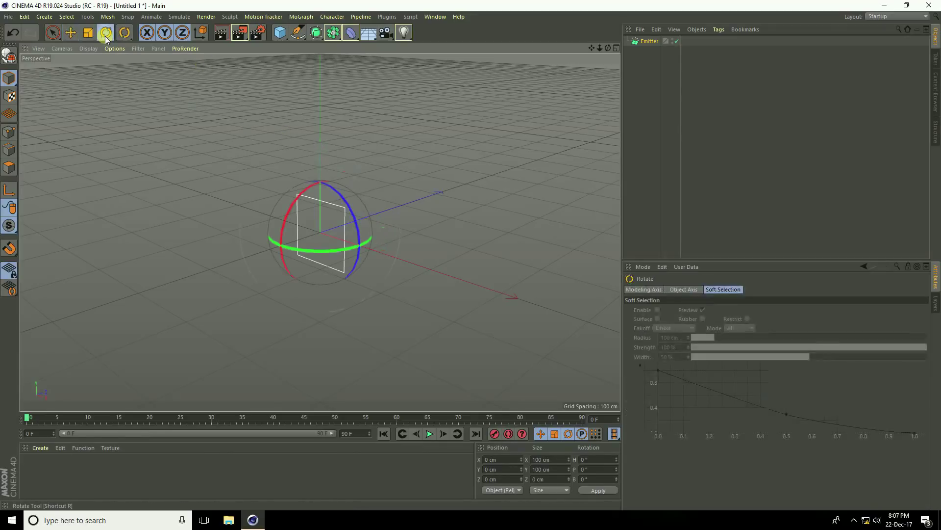
pyautogui.moveTo(296, 196); pyautogui.dragTo(273, 287)
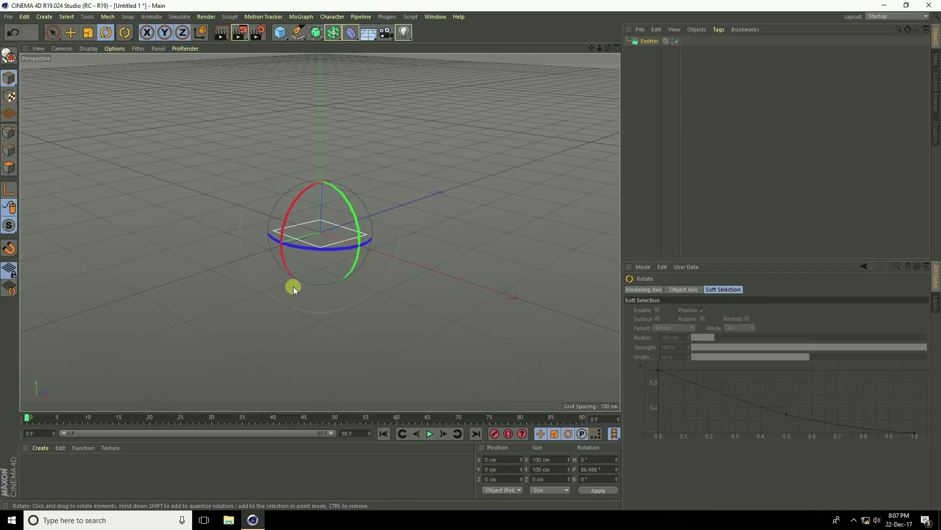
pyautogui.click(592, 469)
pyautogui.write('90')
pyautogui.press('Return')
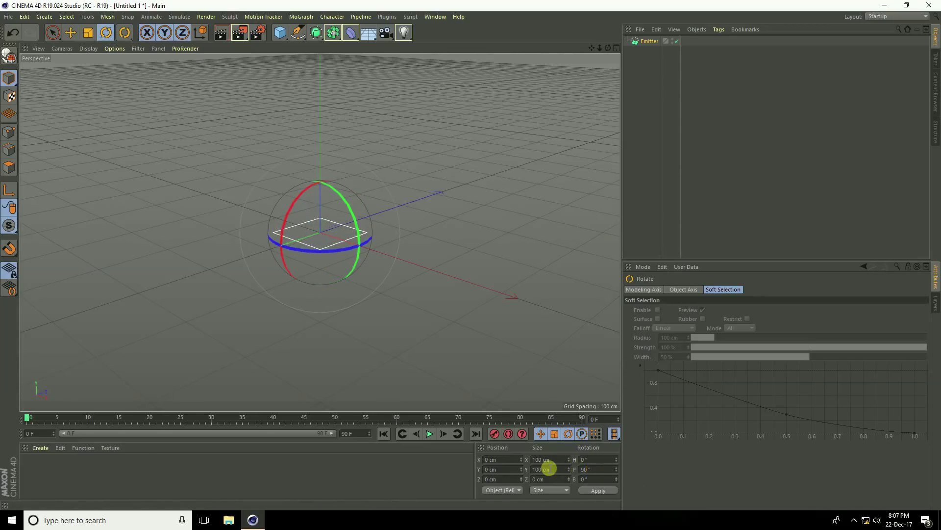
pyautogui.click(71, 33)
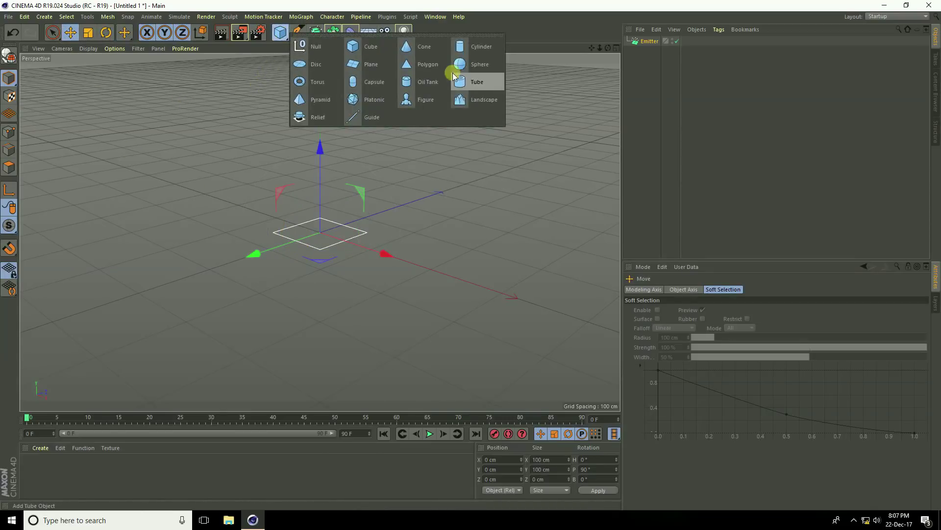
# Step: Add a sphere with a 15 cm radius and 36 segments
pyautogui.moveTo(285, 38); pyautogui.dragTo(468, 71)
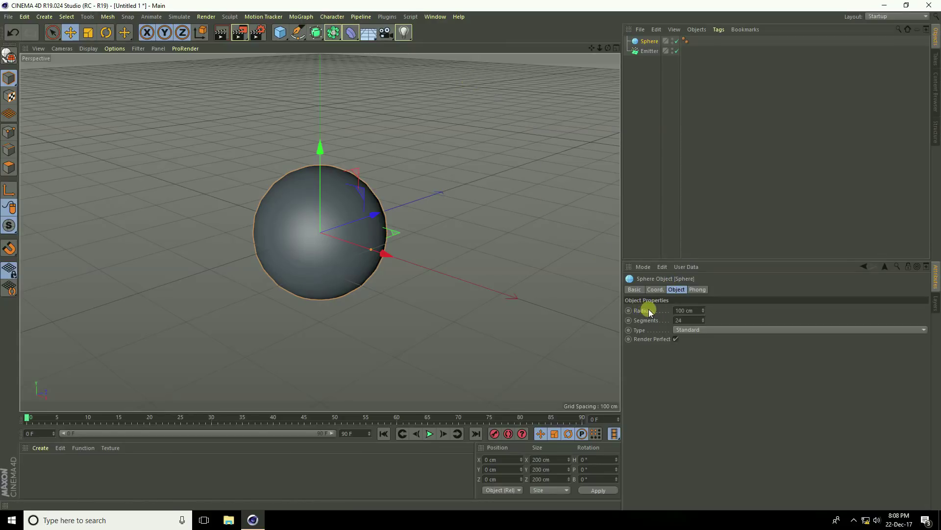
pyautogui.click(693, 310)
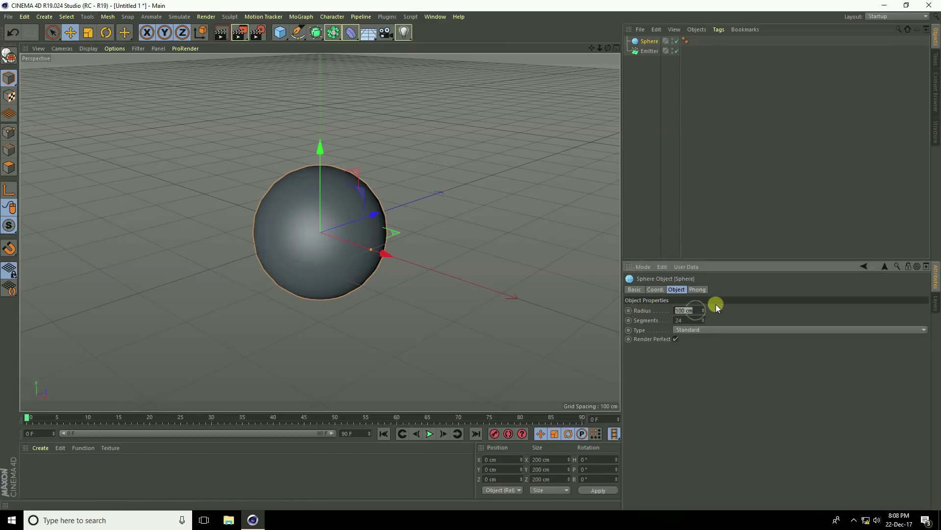
pyautogui.write('15')
pyautogui.press('Return')
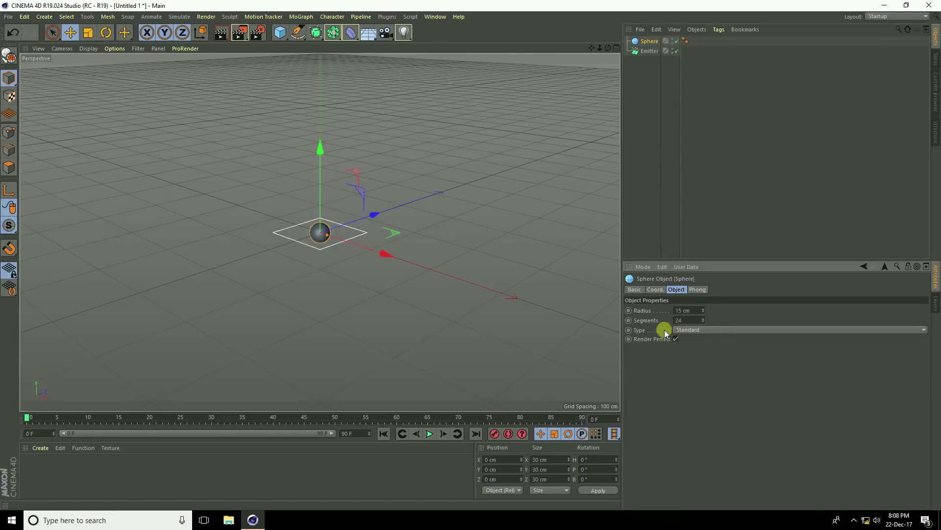
pyautogui.click(686, 320)
pyautogui.write('36')
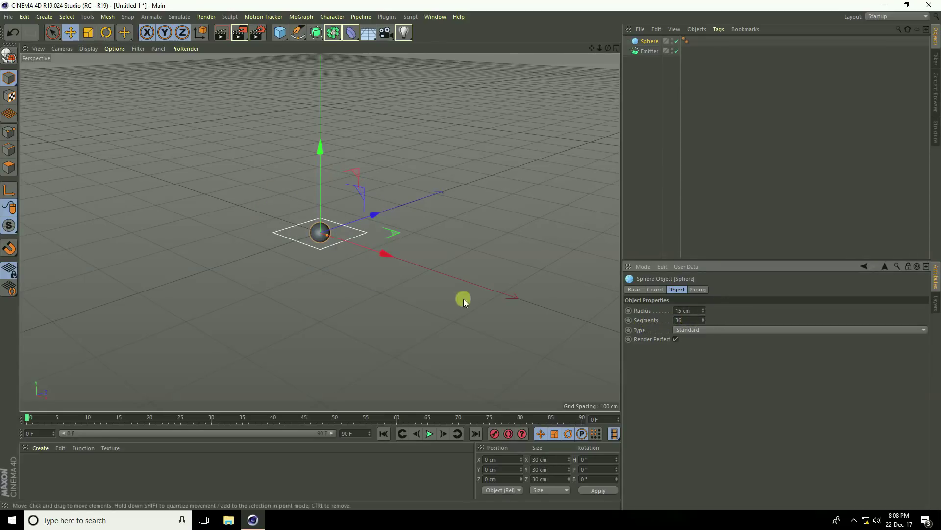
pyautogui.keyDown('alt'); pyautogui.moveTo(354, 266); pyautogui.dragTo(307, 283); pyautogui.keyUp('alt')
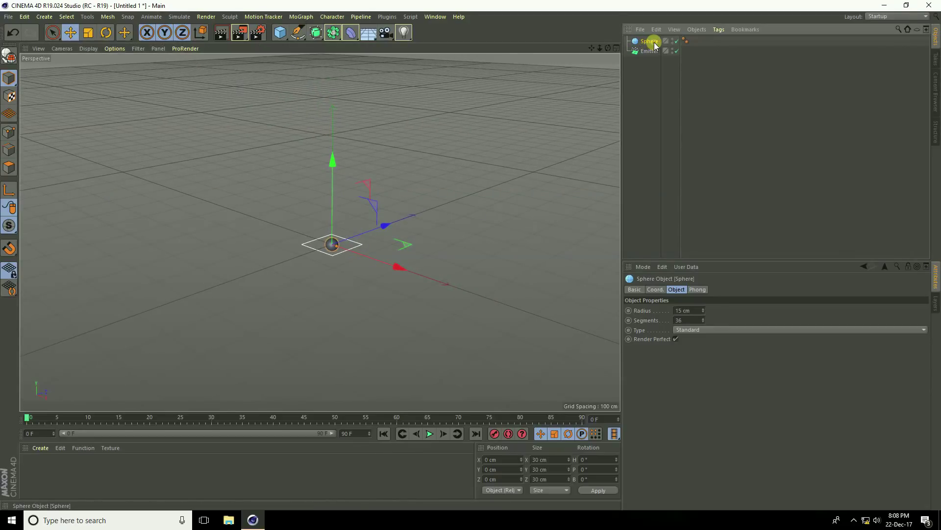
# Step: Parent the sphere under the emitter and set the animation end frame to 500 F
pyautogui.moveTo(653, 53); pyautogui.dragTo(653, 52)
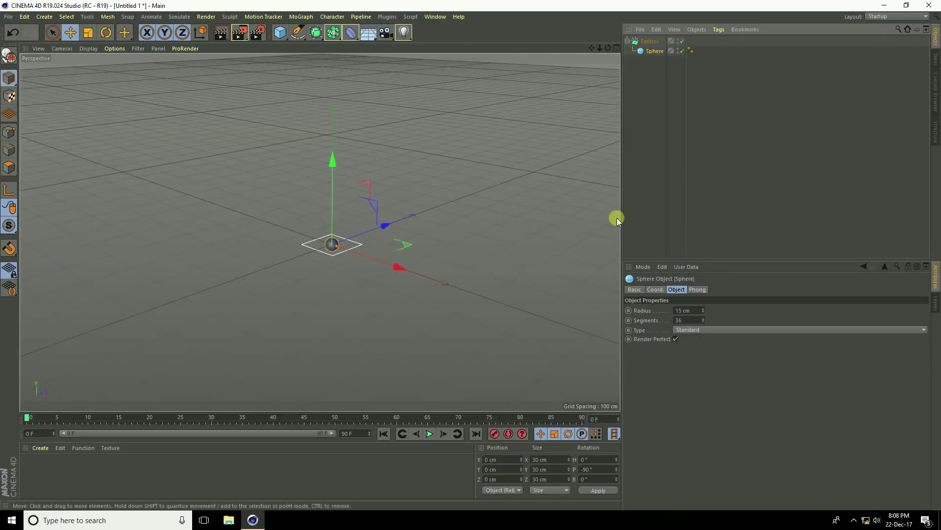
pyautogui.click(648, 42)
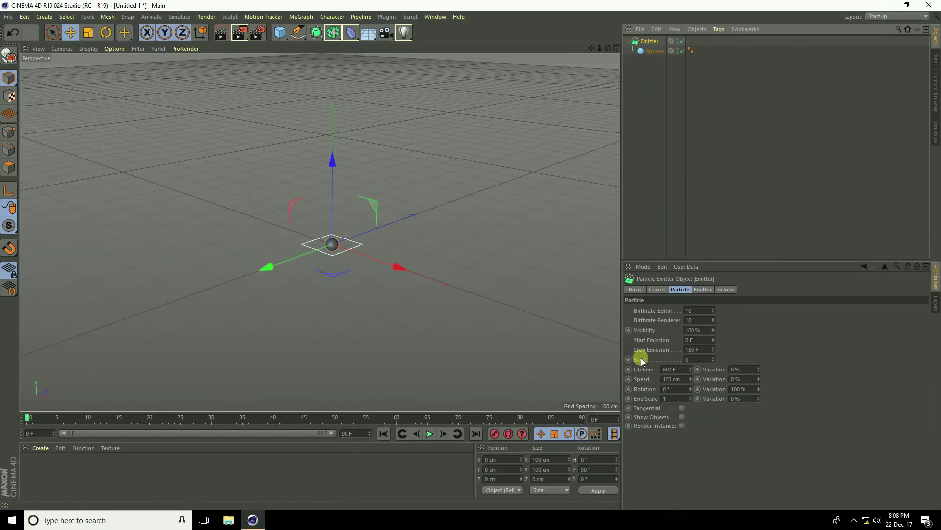
pyautogui.write('500')
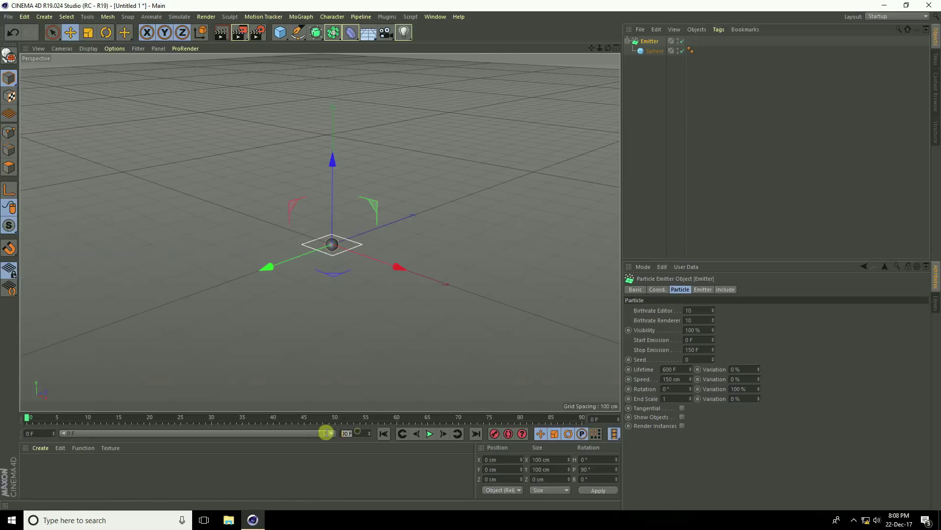
pyautogui.press('Return')
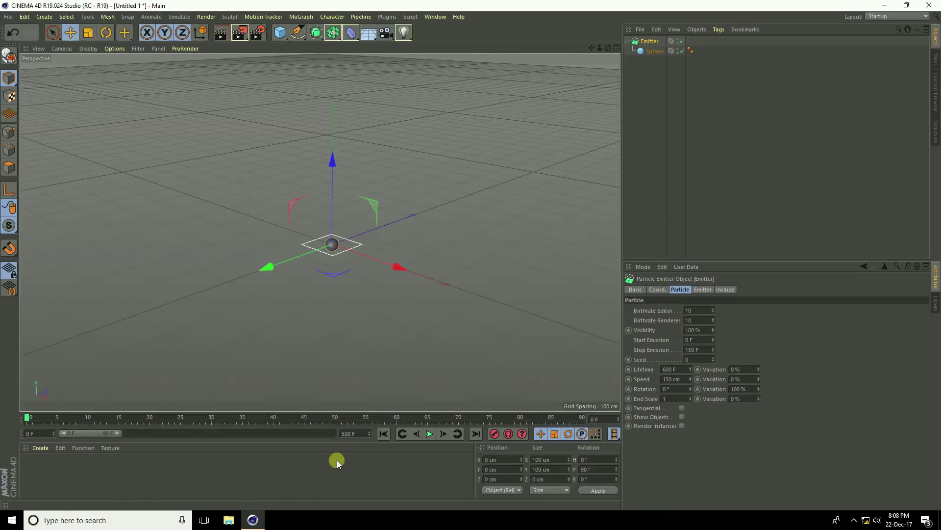
# Step: Extend the preview range to 500 frames and set Stop Emission 500 F with speed 100 cm
pyautogui.moveTo(120, 433); pyautogui.dragTo(348, 435)
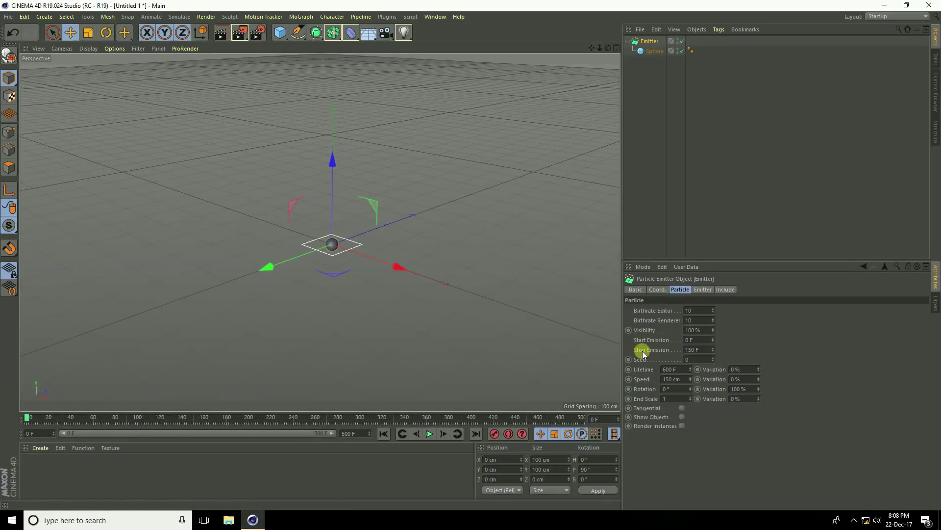
pyautogui.click(706, 349)
pyautogui.write('500')
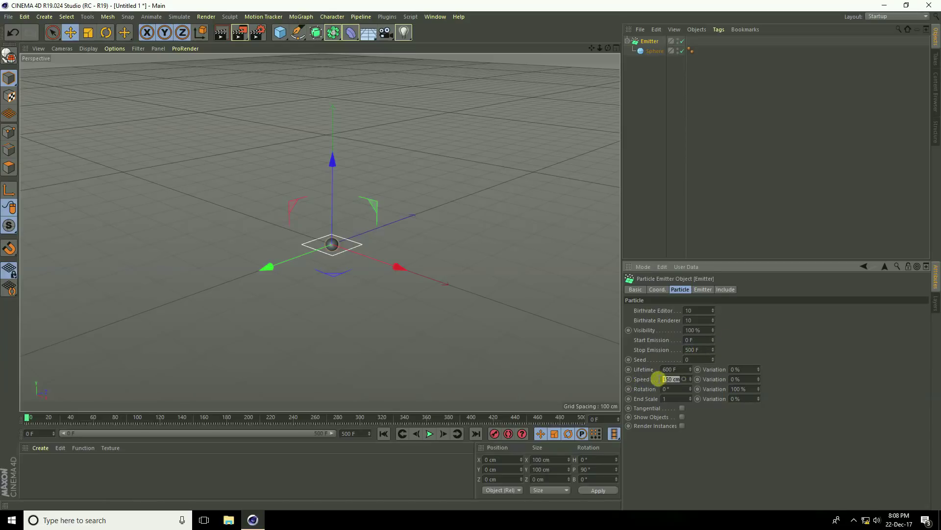
pyautogui.write('100')
# Step: Enable Show Objects so particles appear as spheres, and play the simulation to frame 214
pyautogui.click(682, 416)
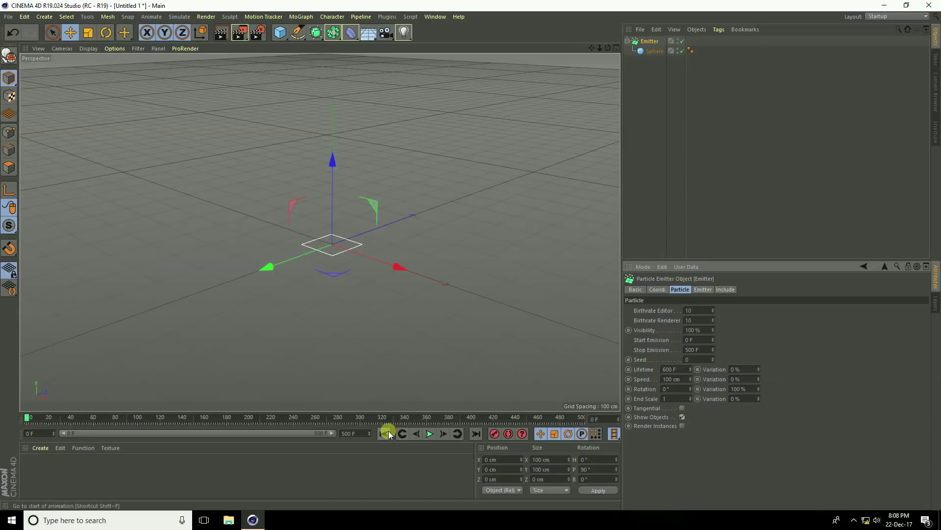
pyautogui.click(429, 434)
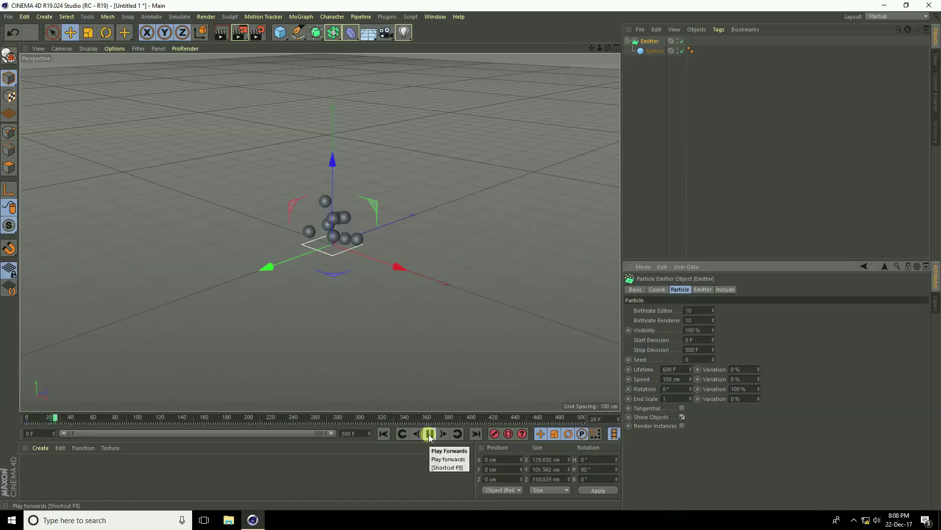
pyautogui.keyDown('alt'); pyautogui.moveTo(320, 307); pyautogui.dragTo(289, 322, button='middle'); pyautogui.keyUp('alt')
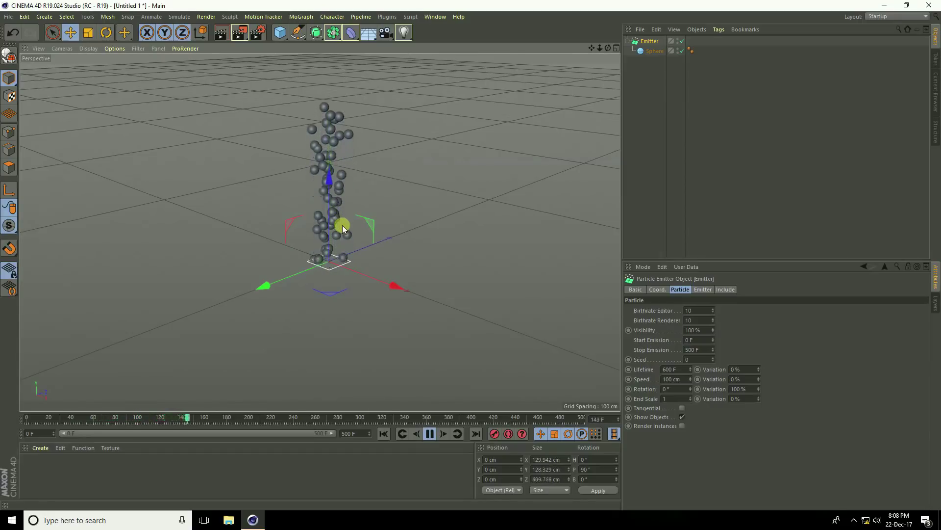
pyautogui.click(430, 434)
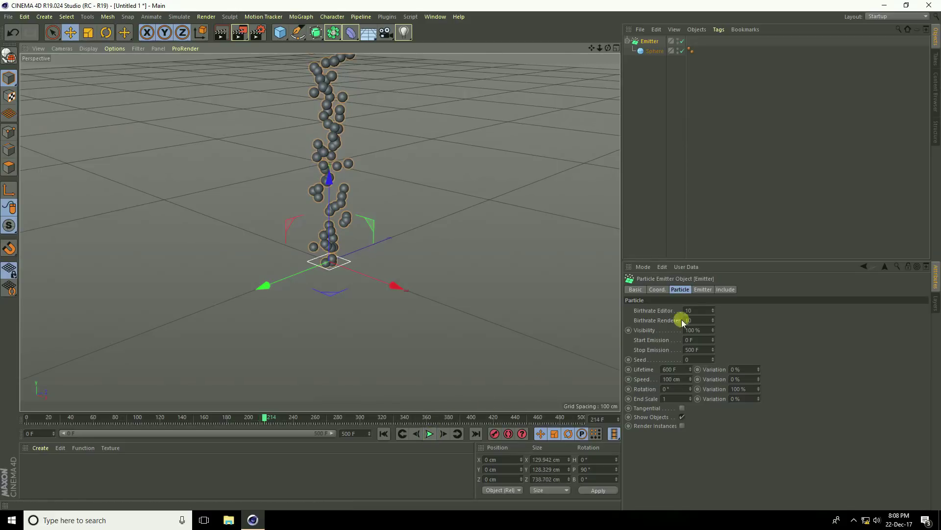
pyautogui.click(703, 290)
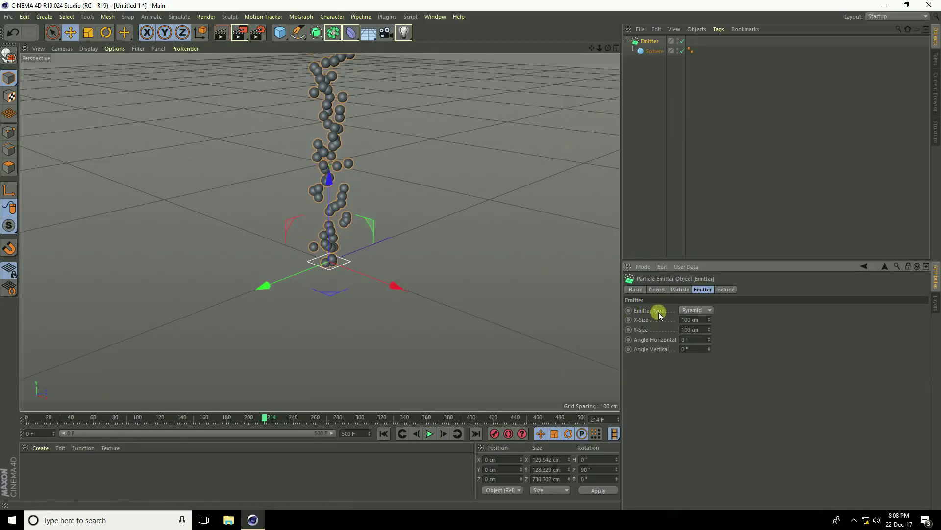
# Step: Make the emitter a Cone with a 20° horizontal angle and replay from frame 0 to 357
pyautogui.click(709, 327)
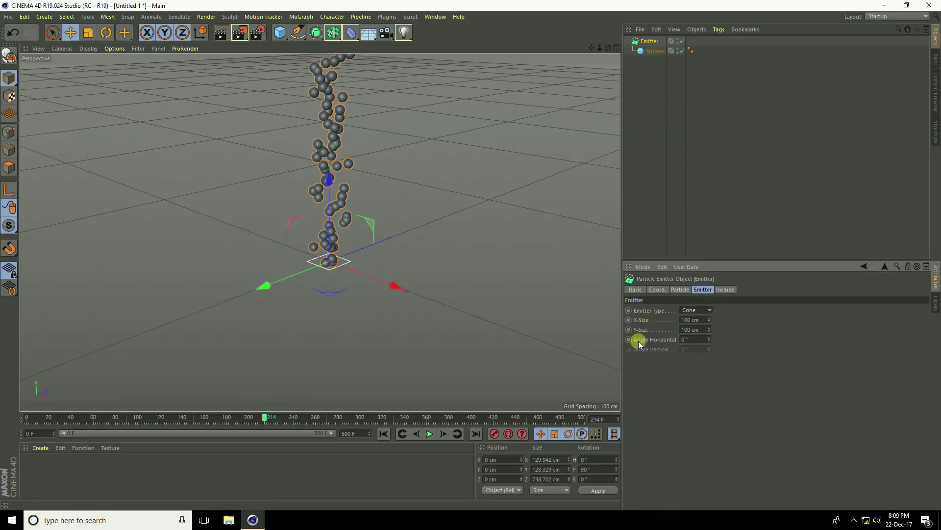
pyautogui.click(692, 340)
pyautogui.write('20')
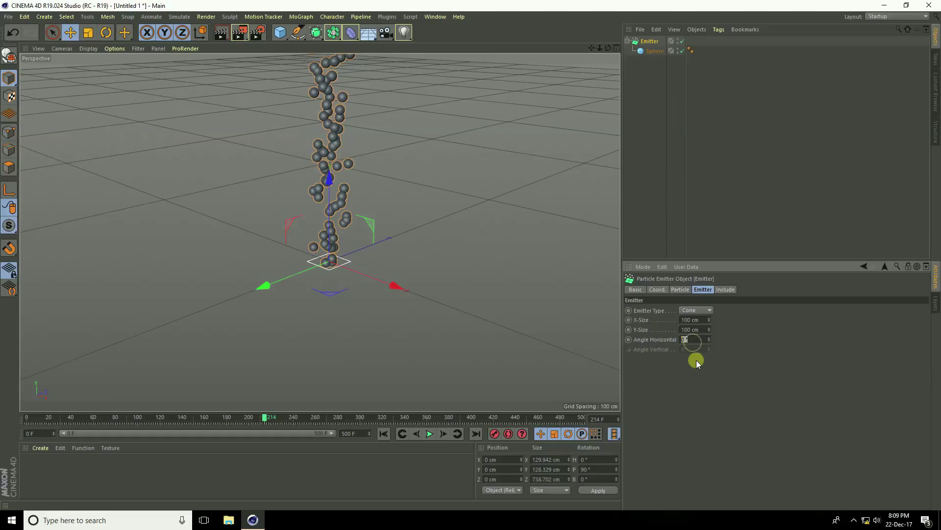
pyautogui.click(385, 433)
pyautogui.click(430, 434)
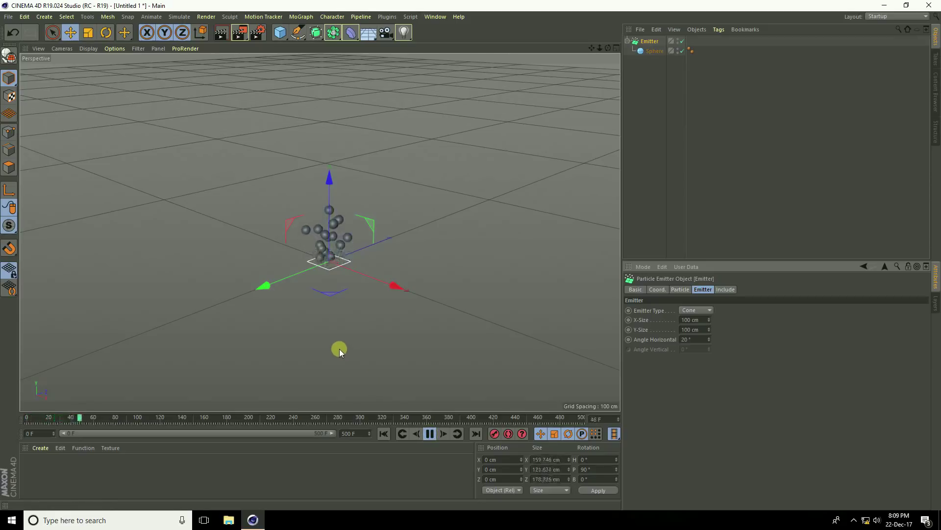
pyautogui.keyDown('alt'); pyautogui.moveTo(336, 324); pyautogui.dragTo(282, 345); pyautogui.keyUp('alt')
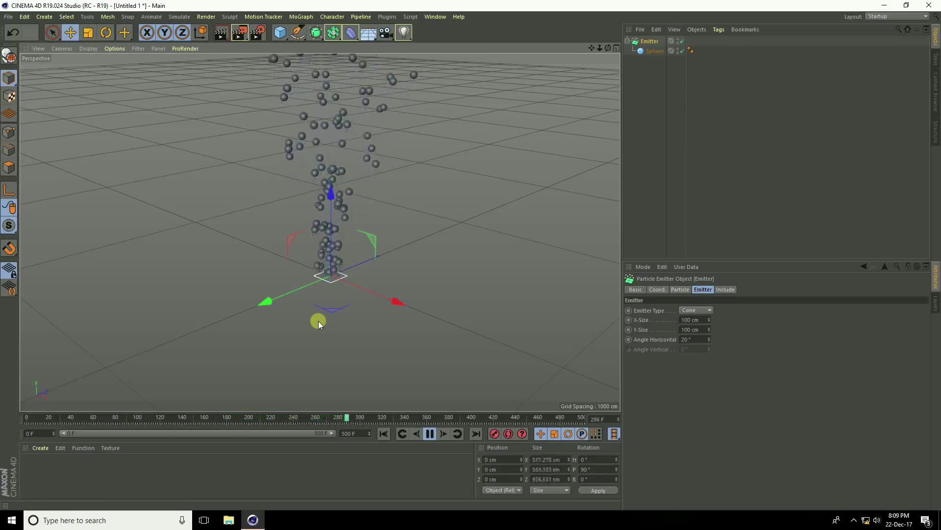
pyautogui.click(430, 434)
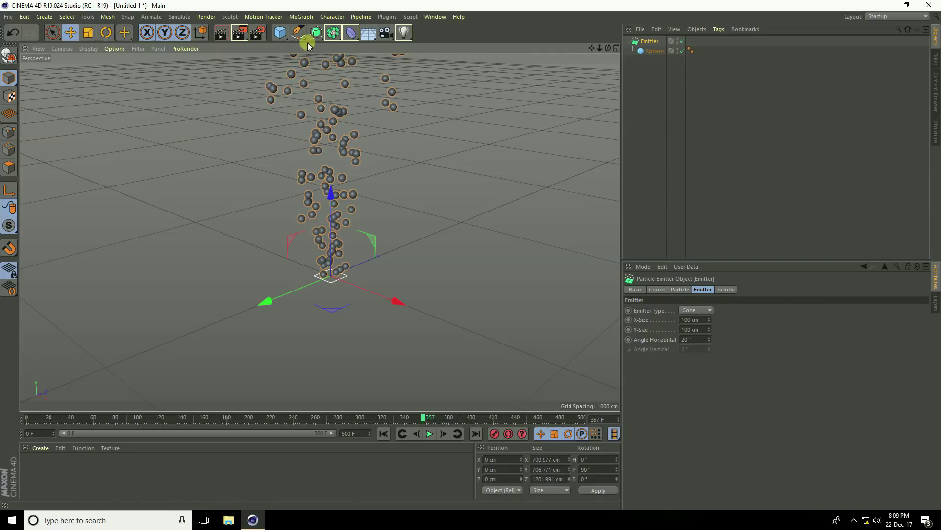
# Step: Add a Tracer object and rewind the animation to frame 0
pyautogui.click(302, 18)
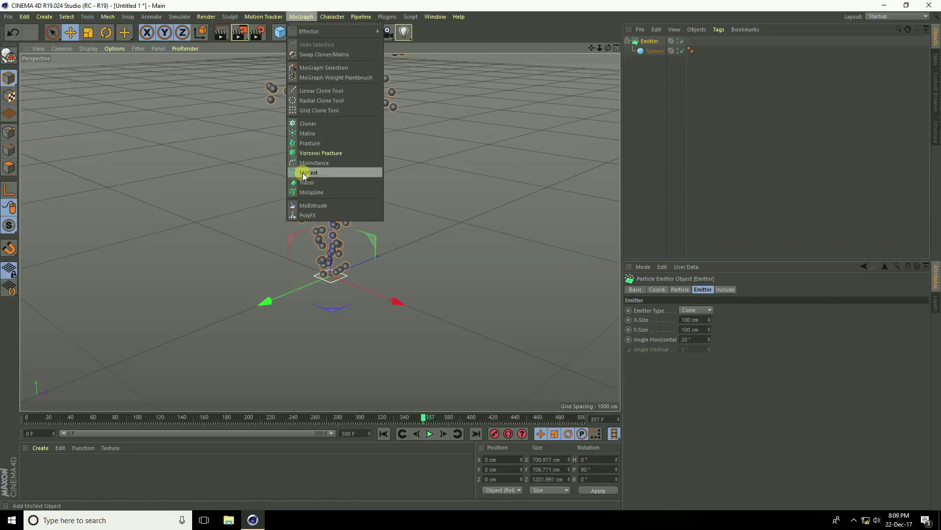
pyautogui.click(322, 181)
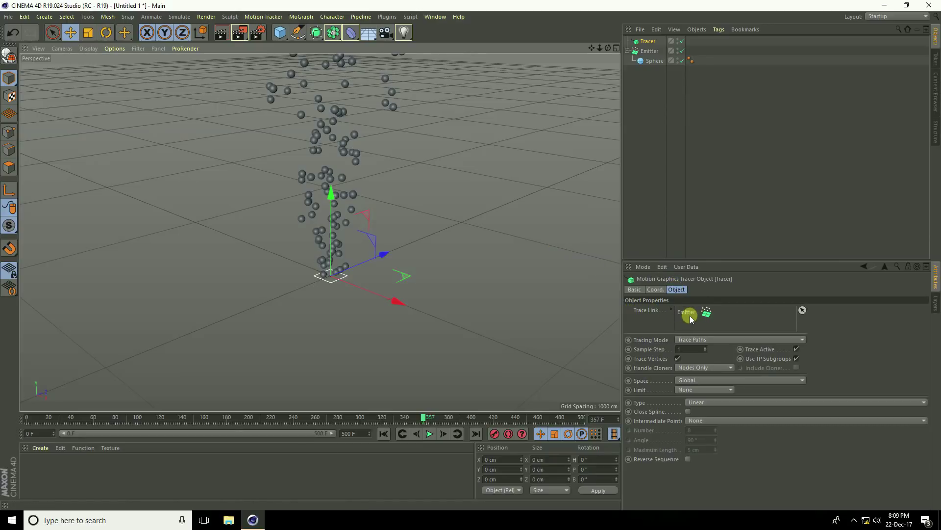
pyautogui.click(383, 433)
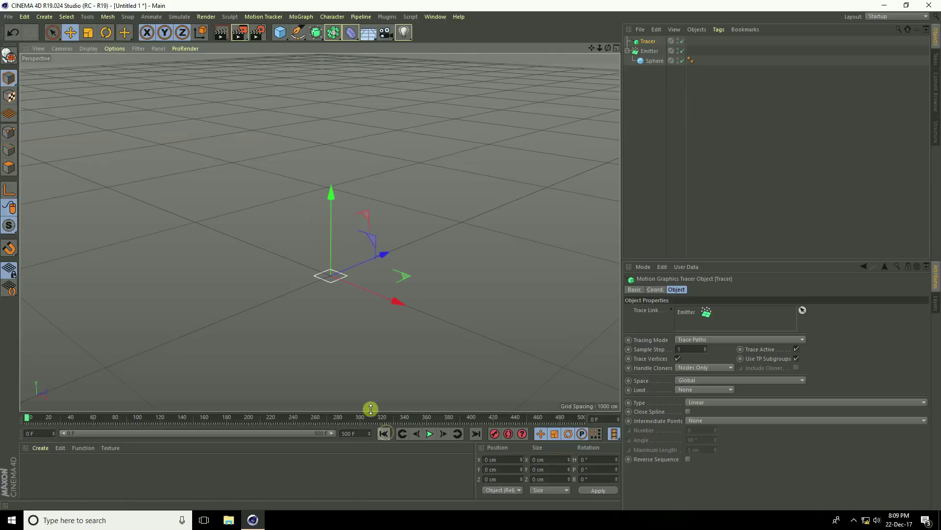
pyautogui.scroll(2, 320, 281)
pyautogui.scroll(2, 350, 270)
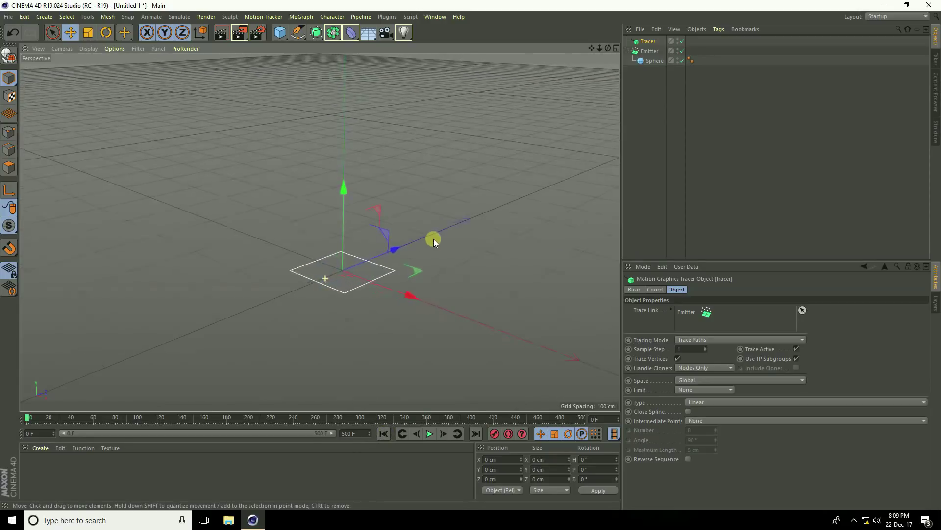
# Step: Play the animation to watch the traced lines, pausing at frame 254
pyautogui.click(429, 433)
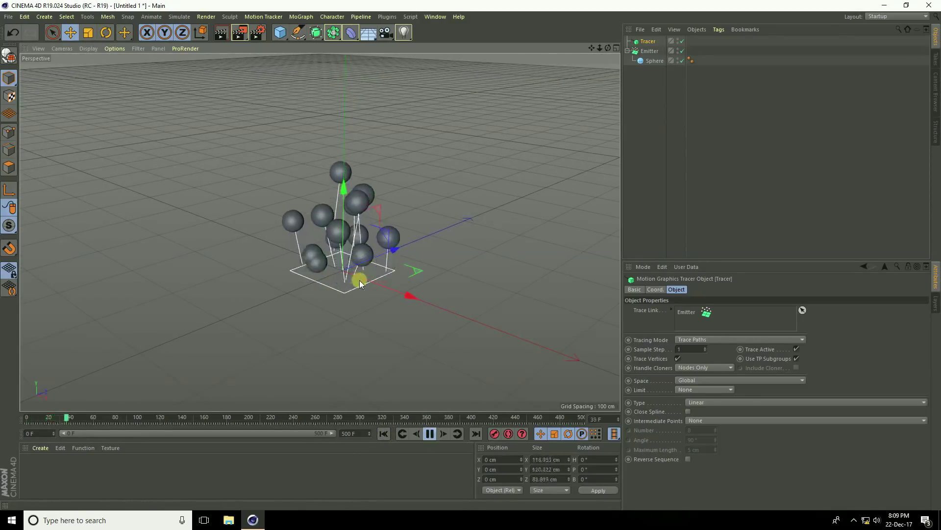
pyautogui.scroll(-3, 312, 277)
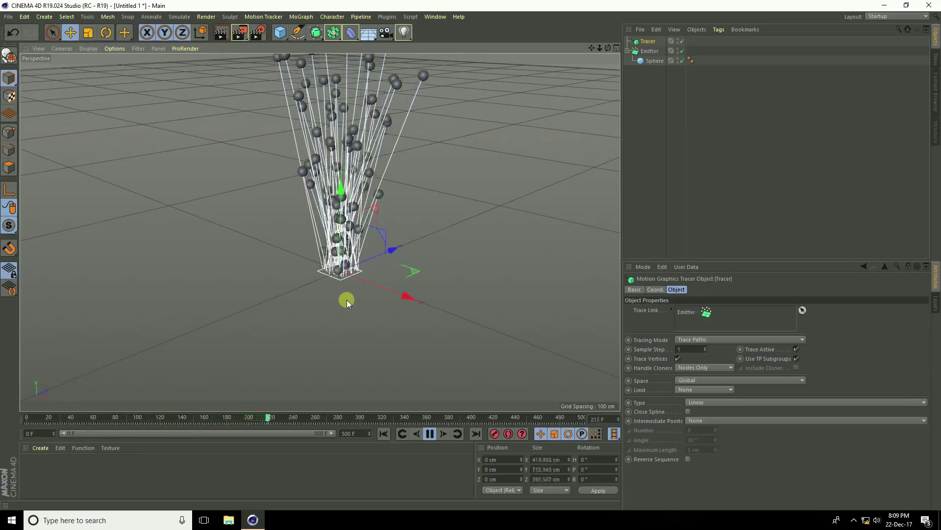
pyautogui.click(429, 434)
pyautogui.scroll(-1, 342, 255)
pyautogui.scroll(-2, 342, 255)
pyautogui.scroll(1, 353, 147)
pyautogui.scroll(2, 378, 105)
# Step: Add a Twist deformer under Tracer and raise it along Y
pyautogui.click(349, 37)
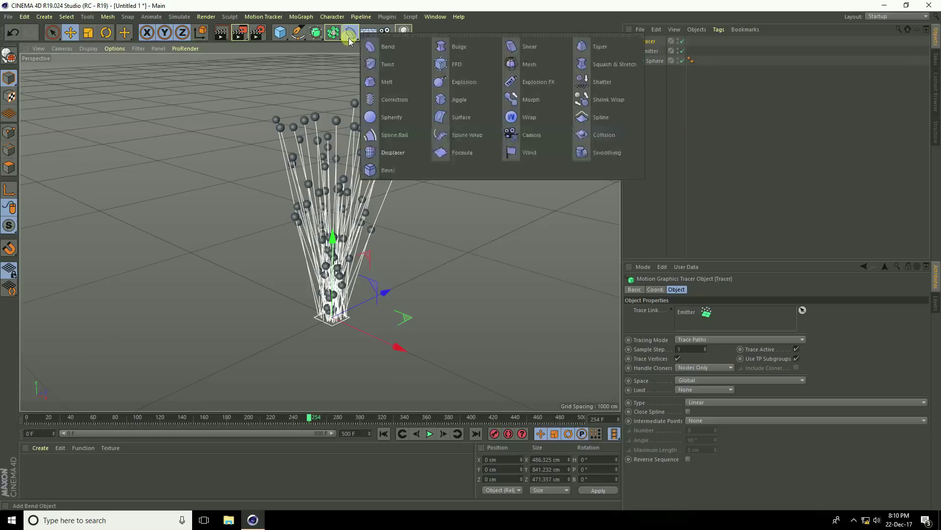
pyautogui.click(370, 65)
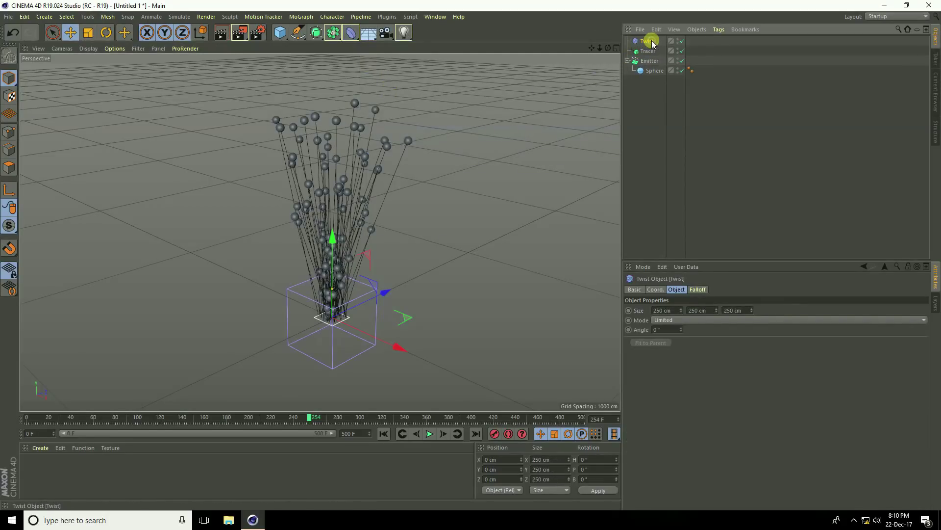
pyautogui.moveTo(652, 49); pyautogui.dragTo(652, 50)
pyautogui.click(384, 434)
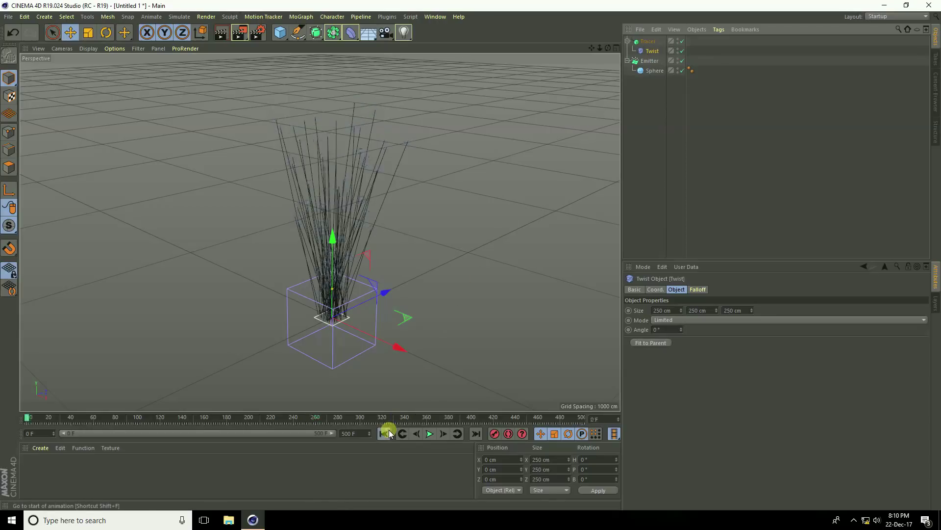
pyautogui.moveTo(332, 239); pyautogui.dragTo(346, 175)
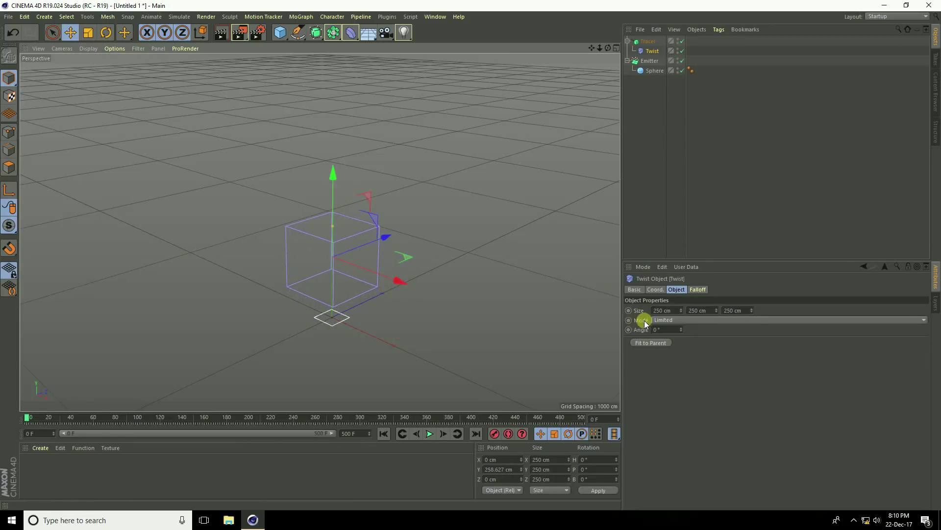
# Step: Set the Twist mode to Unlimited with a 180° angle
pyautogui.click(660, 319)
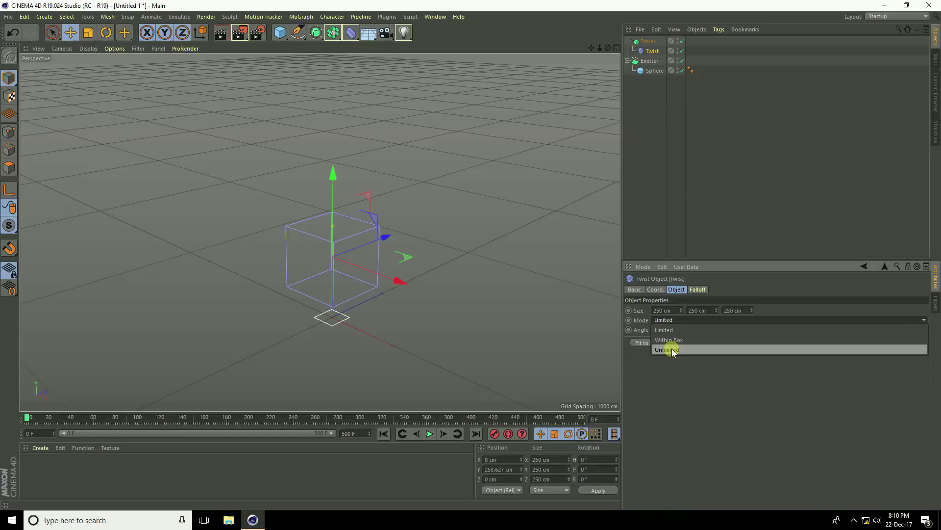
pyautogui.click(672, 349)
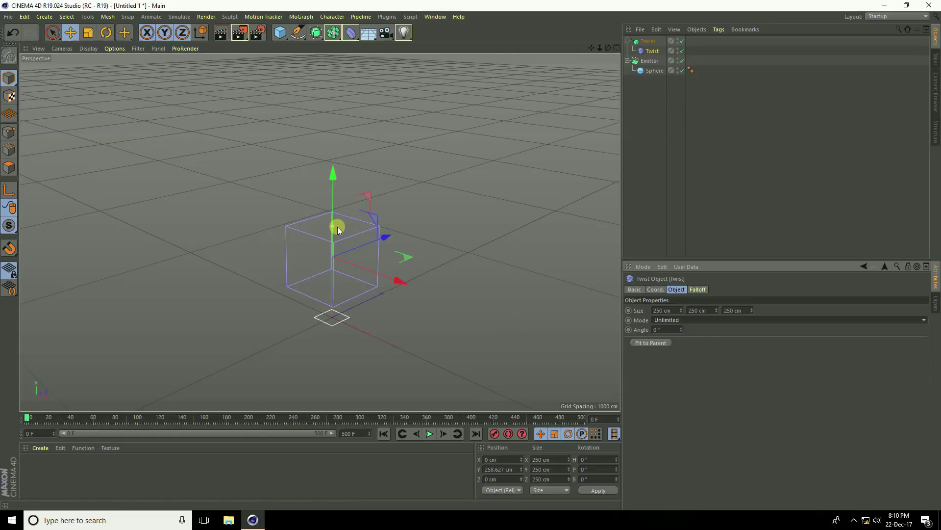
pyautogui.moveTo(334, 227); pyautogui.dragTo(364, 236)
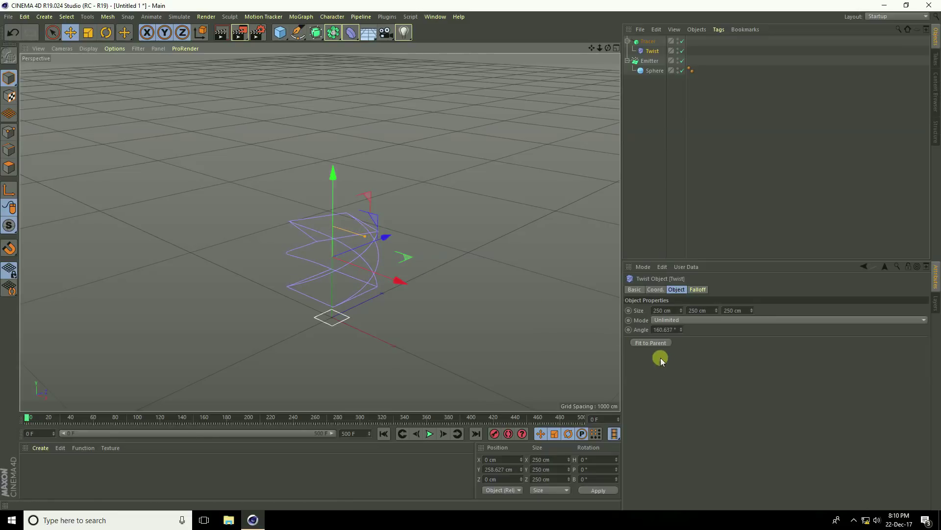
pyautogui.write('180')
pyautogui.press('Return')
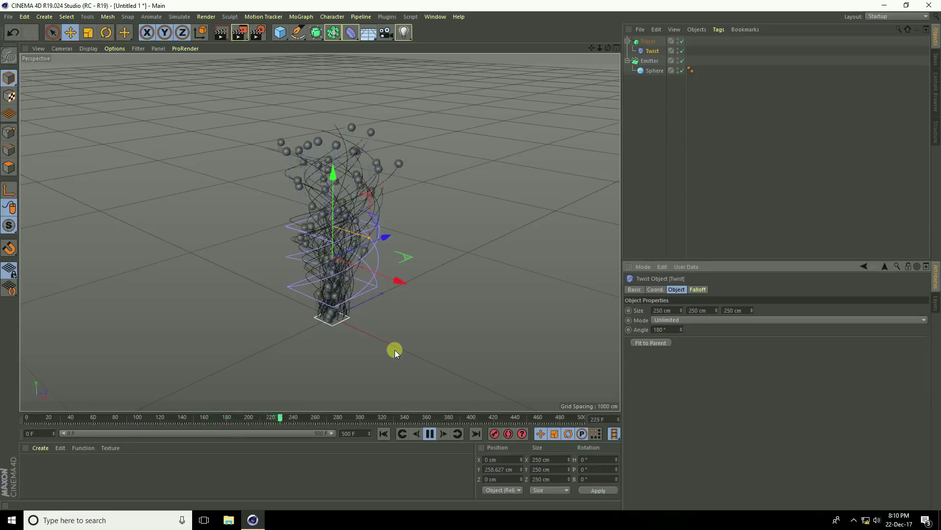
# Step: Orbit and dolly around the spiralling trails during playback, then rewind to frame 0
pyautogui.keyDown('alt'); pyautogui.moveTo(355, 272); pyautogui.dragTo(366, 242); pyautogui.keyUp('alt')
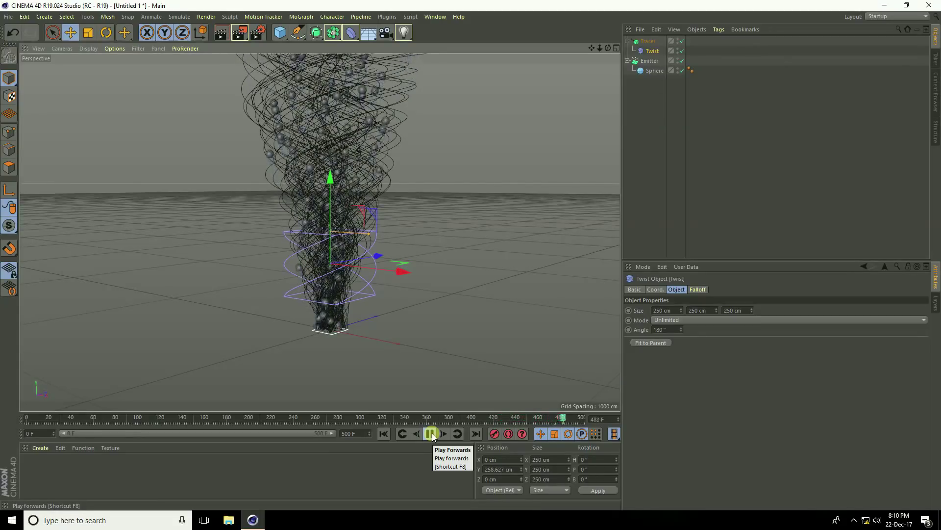
pyautogui.keyDown('alt'); pyautogui.moveTo(346, 230); pyautogui.dragTo(390, 213, button='right'); pyautogui.keyUp('alt')
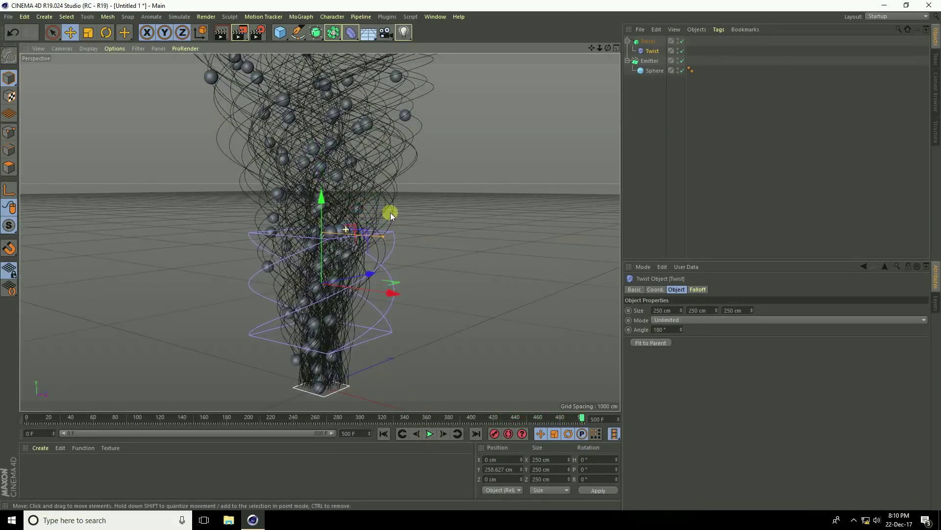
pyautogui.click(381, 438)
pyautogui.moveTo(349, 348)
pyautogui.keyDown('alt'); pyautogui.mouseDown()
pyautogui.moveTo(310, 352)
pyautogui.moveTo(310, 381)
pyautogui.moveTo(315, 342)
pyautogui.mouseUp(); pyautogui.keyUp('alt')
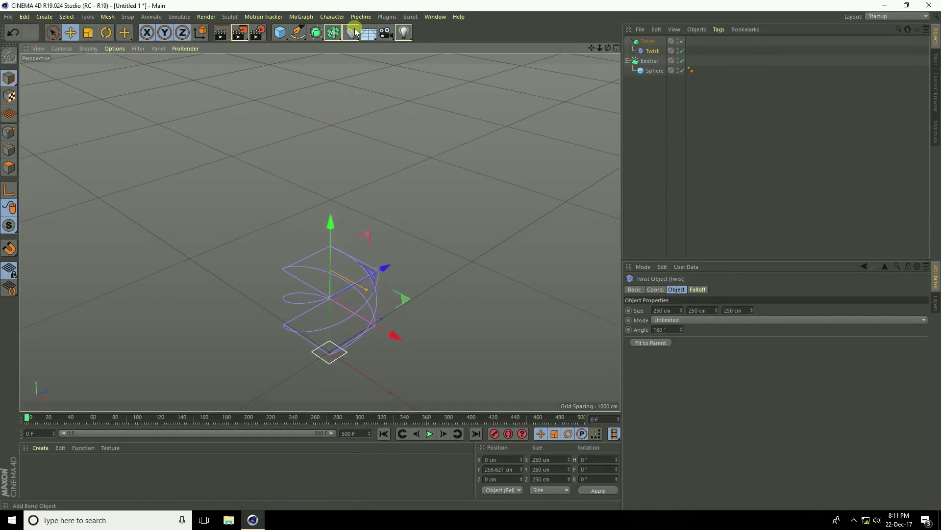
# Step: Add a Bulge deformer under Tracer below Twist and raise it above the twist
pyautogui.click(354, 32)
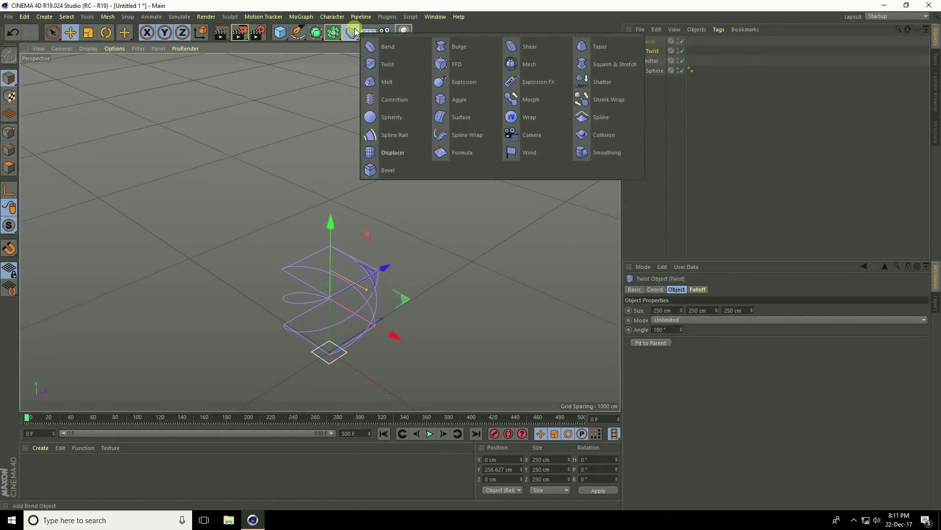
pyautogui.click(449, 47)
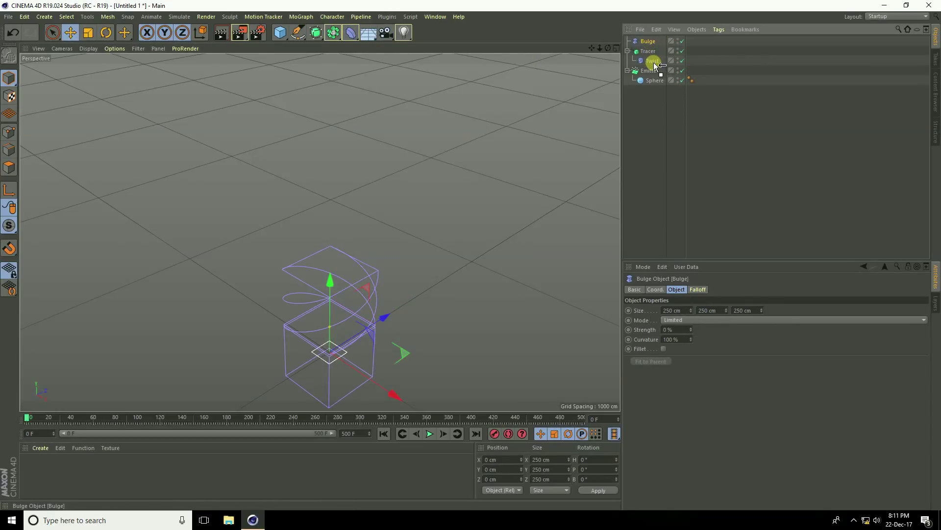
pyautogui.moveTo(654, 63); pyautogui.dragTo(654, 64)
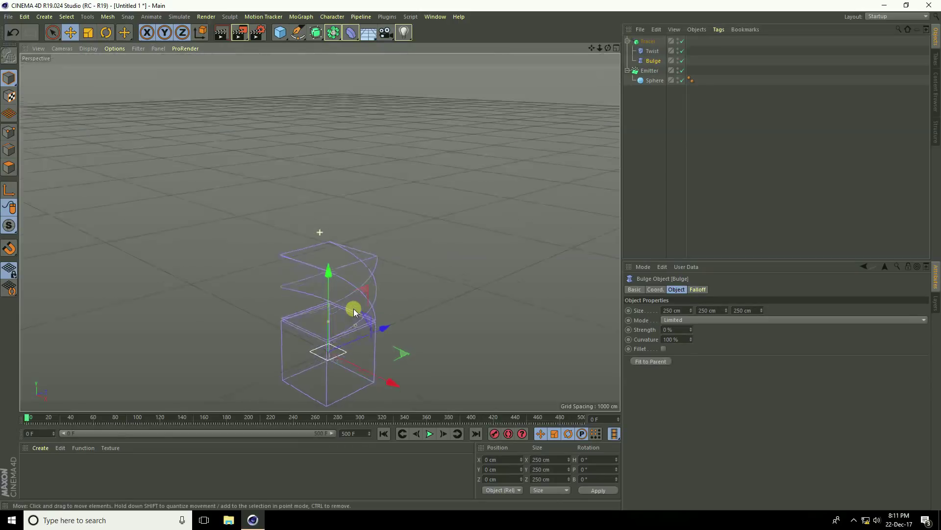
pyautogui.moveTo(335, 287); pyautogui.dragTo(340, 135)
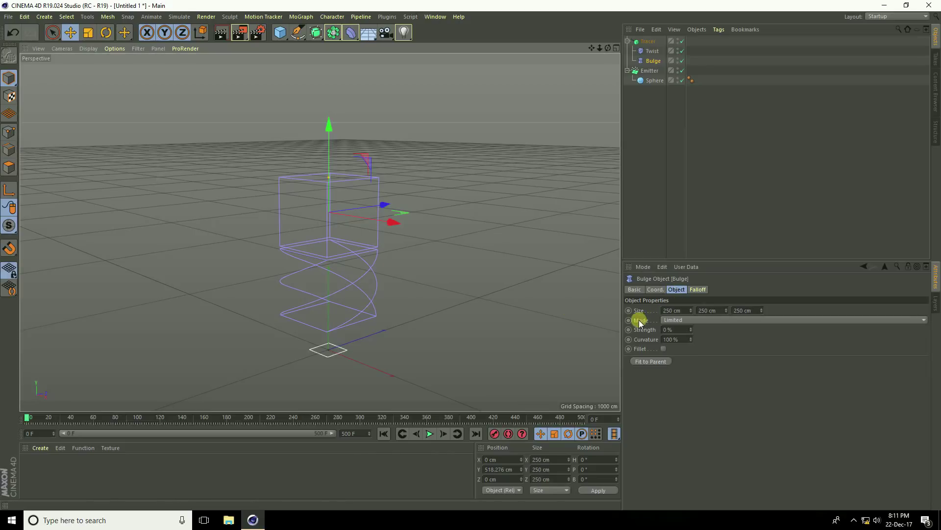
# Step: Set the Bulge mode to Unlimited with -50% strength
pyautogui.click(673, 319)
pyautogui.click(695, 350)
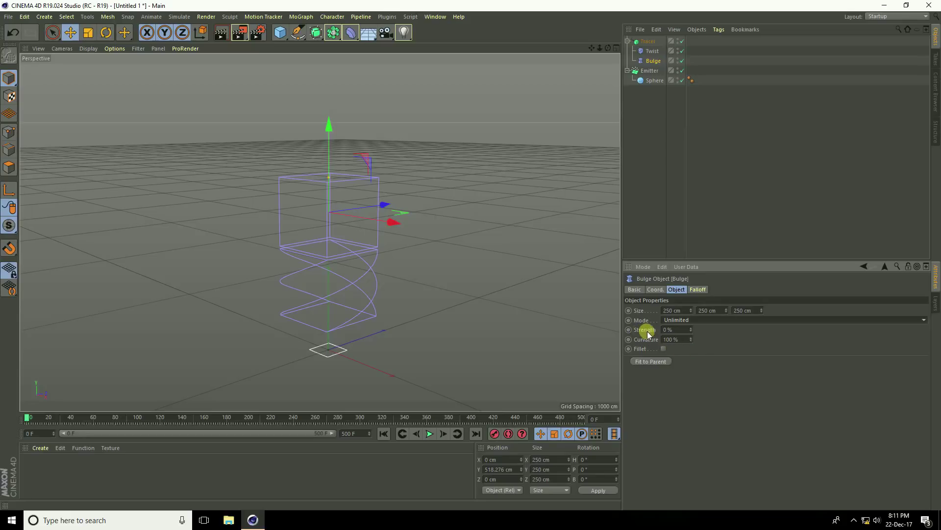
pyautogui.click(673, 329)
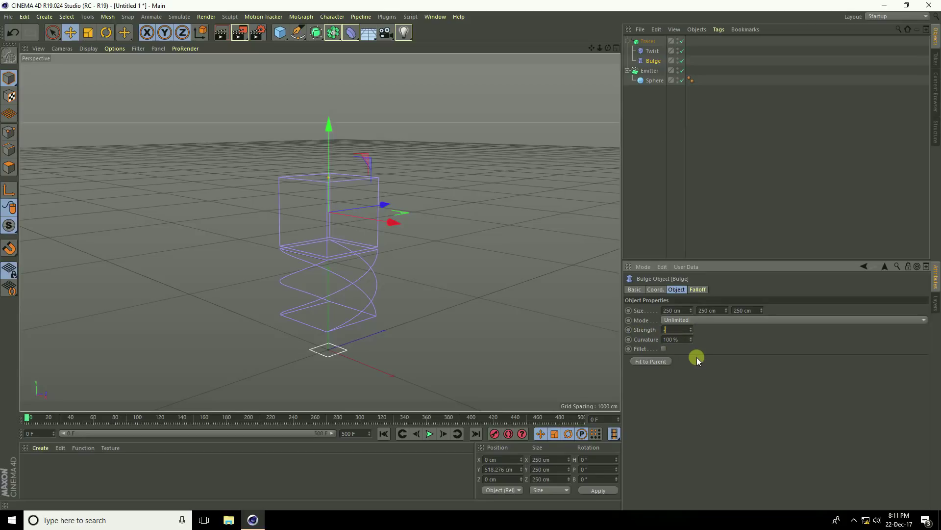
pyautogui.write('-50')
pyautogui.press('Return')
# Step: Play the animation past frame 460 while orbiting the deformed trails, then rewind to the start
pyautogui.click(431, 434)
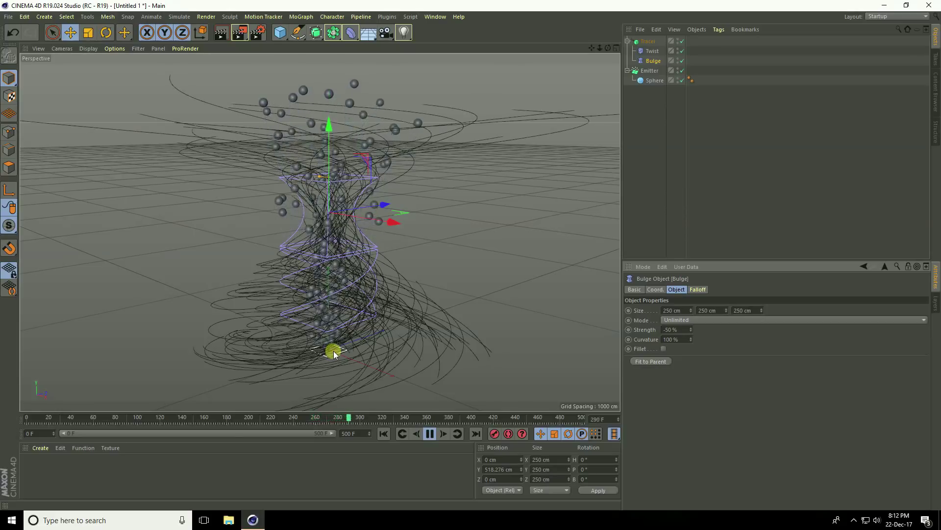
pyautogui.moveTo(347, 304)
pyautogui.keyDown('alt'); pyautogui.mouseDown()
pyautogui.moveTo(320, 292)
pyautogui.moveTo(261, 298)
pyautogui.moveTo(306, 293)
pyautogui.moveTo(225, 318)
pyautogui.mouseUp(); pyautogui.keyUp('alt')
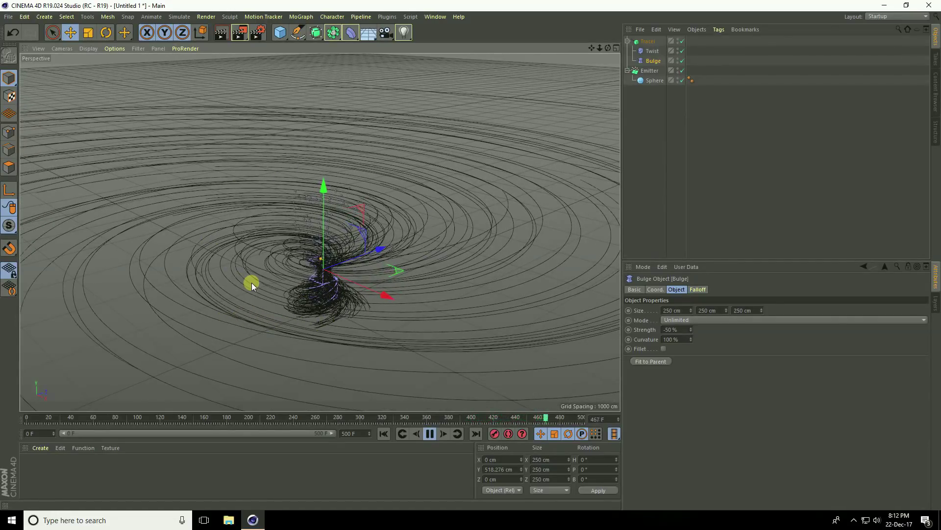
pyautogui.click(431, 432)
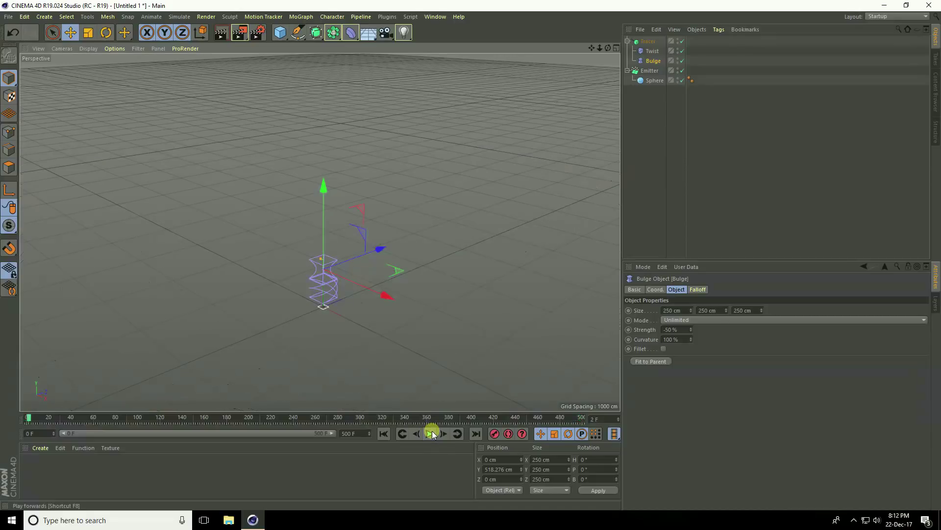
pyautogui.moveTo(336, 312)
pyautogui.keyDown('alt'); pyautogui.mouseDown()
pyautogui.moveTo(340, 277)
pyautogui.moveTo(401, 253)
pyautogui.moveTo(402, 355)
pyautogui.moveTo(425, 338)
pyautogui.mouseUp(); pyautogui.keyUp('alt')
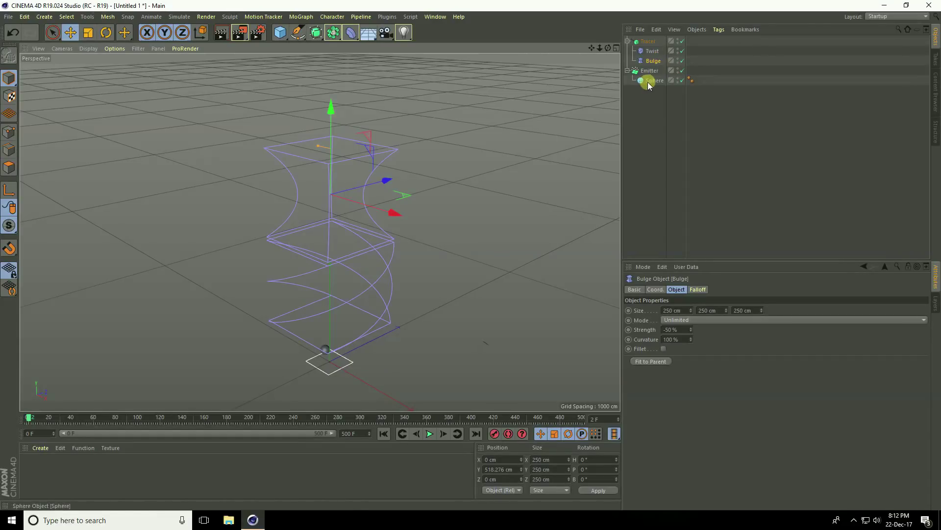
# Step: Create a new Hair Material and set its left gradient knot to bright purple
pyautogui.click(39, 448)
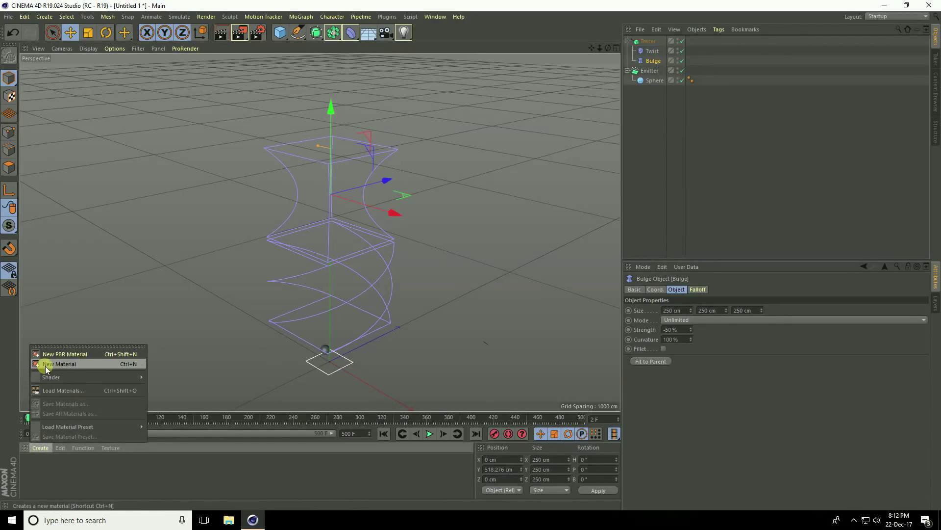
pyautogui.moveTo(51, 377)
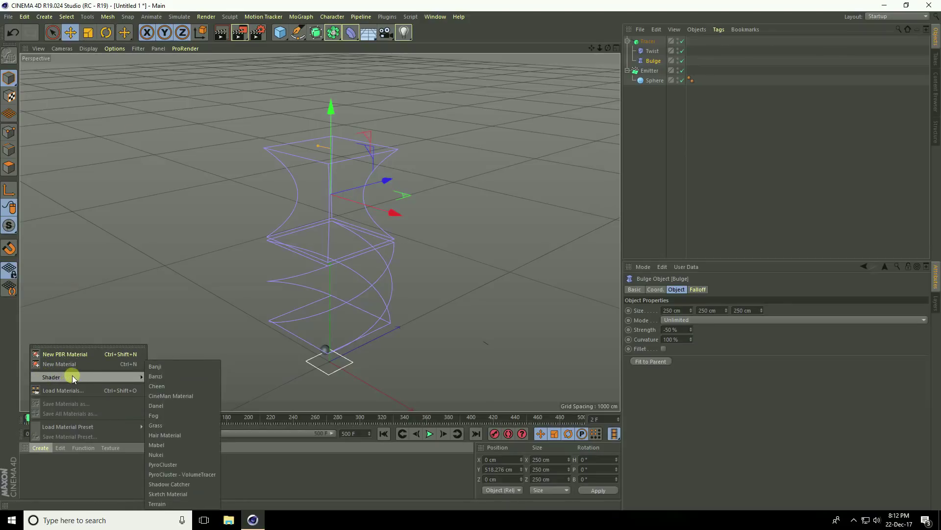
pyautogui.click(198, 434)
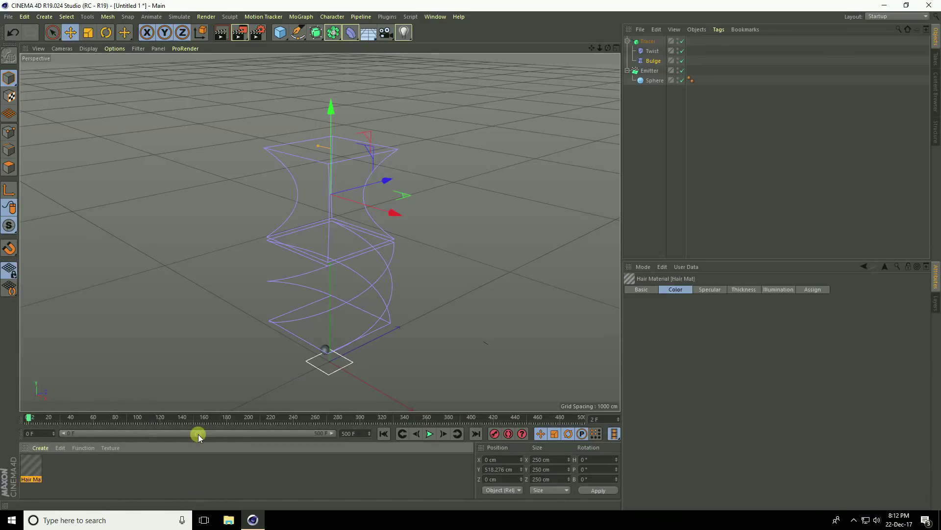
pyautogui.doubleClick(28, 463)
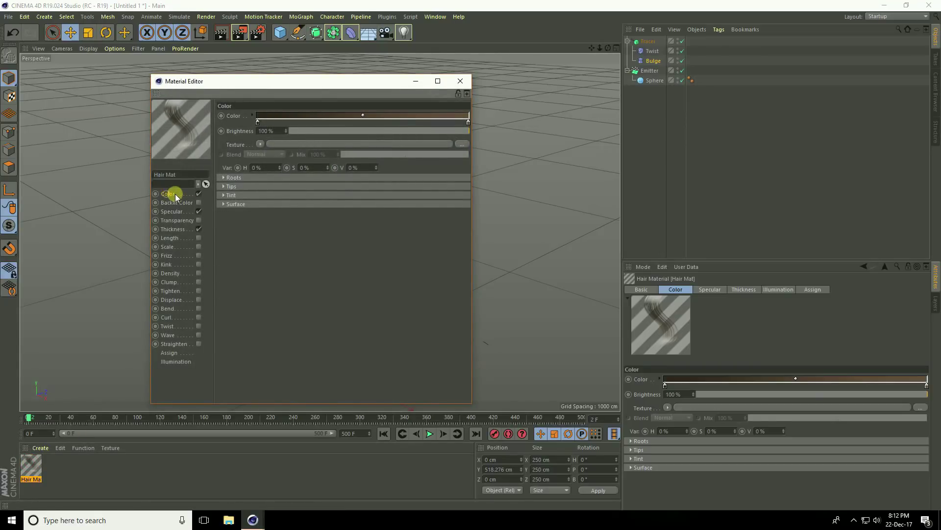
pyautogui.doubleClick(256, 122)
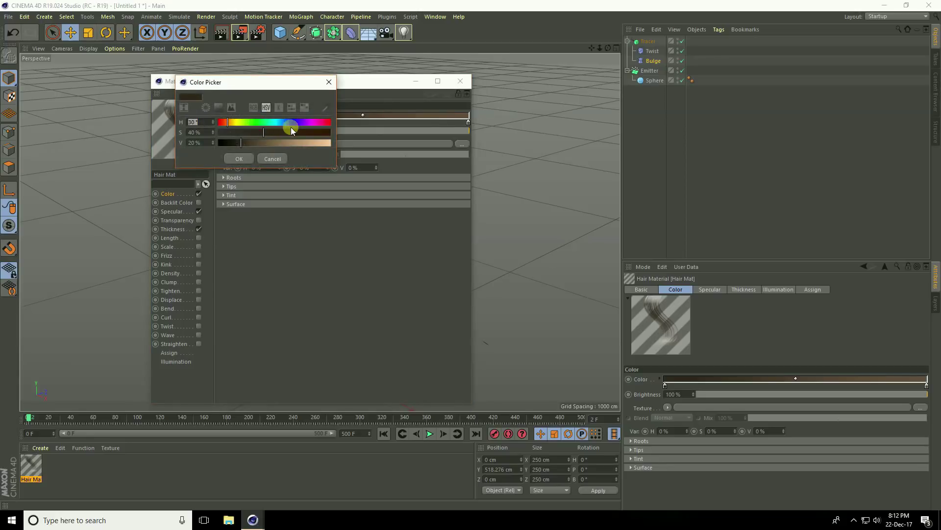
pyautogui.moveTo(302, 122); pyautogui.dragTo(351, 140)
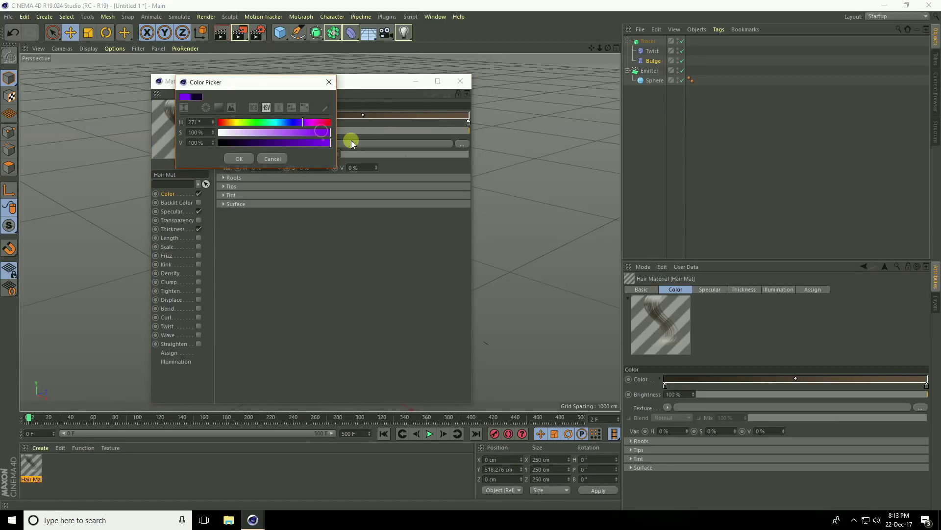
pyautogui.click(241, 157)
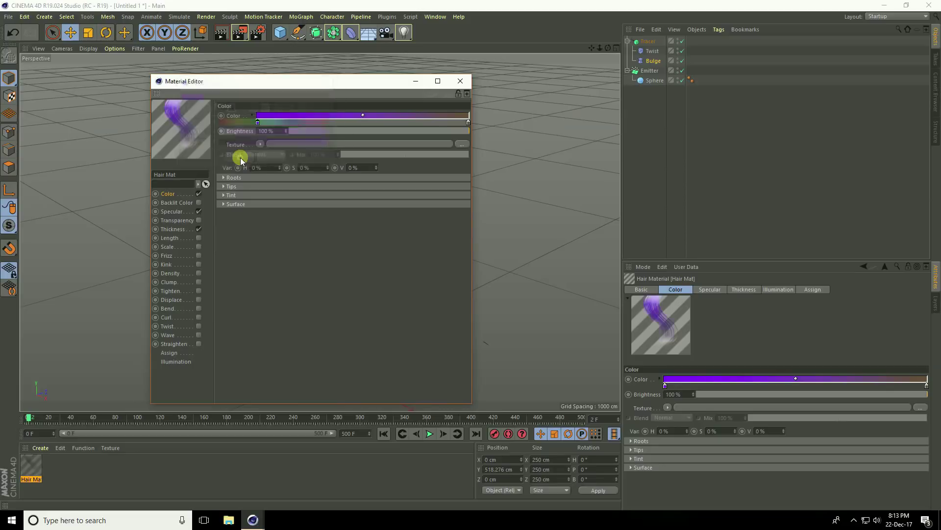
# Step: Make the gradient's right knot a fully saturated purple-magenta at about 280° hue
pyautogui.doubleClick(469, 123)
pyautogui.moveTo(518, 123)
pyautogui.mouseDown()
pyautogui.moveTo(543, 132)
pyautogui.moveTo(544, 142)
pyautogui.mouseUp()
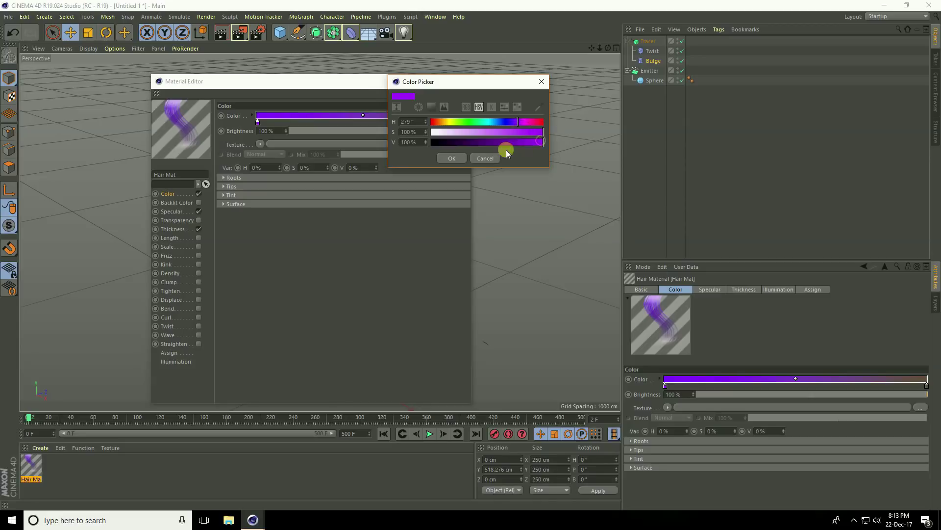
pyautogui.click(452, 157)
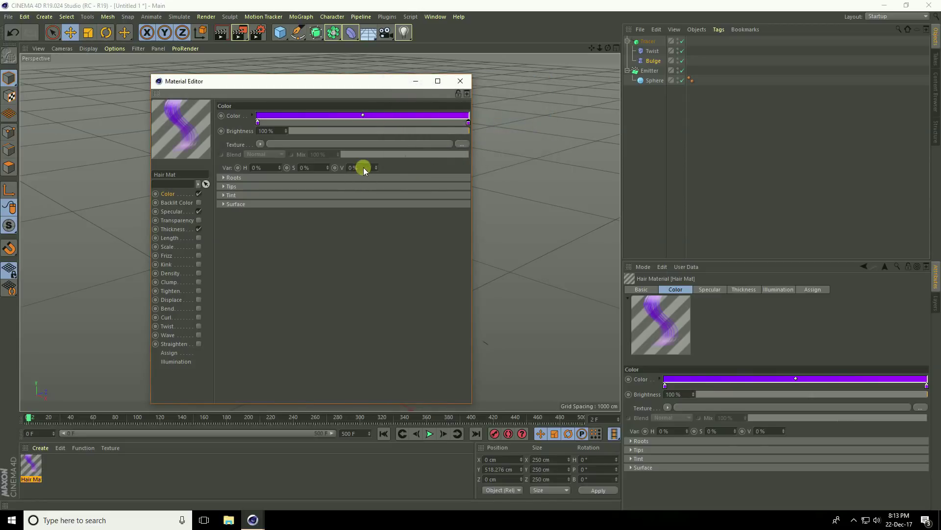
pyautogui.doubleClick(469, 123)
pyautogui.click(517, 122)
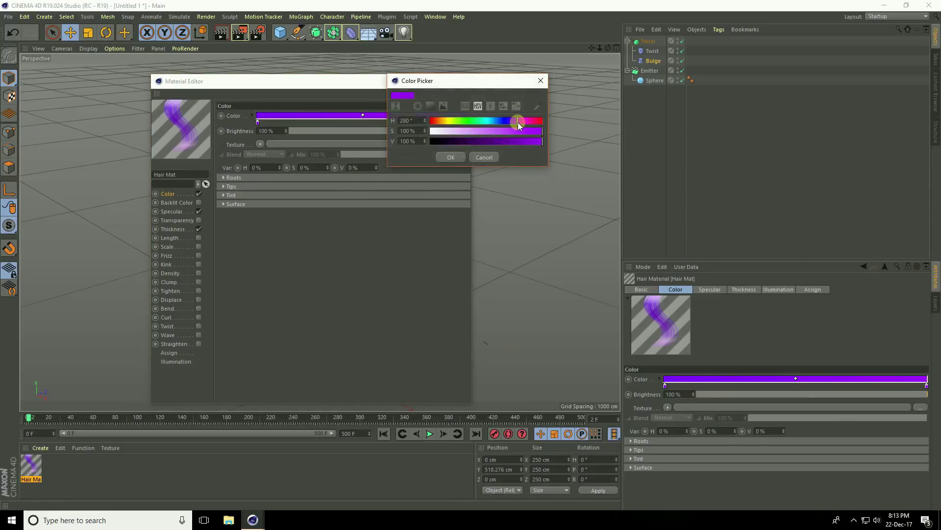
pyautogui.moveTo(520, 123); pyautogui.dragTo(521, 123)
pyautogui.click(456, 157)
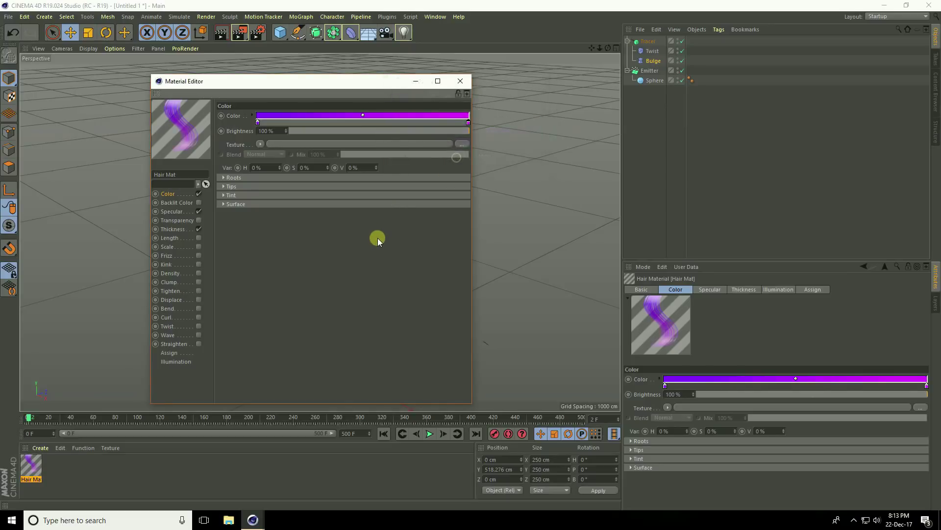
# Step: Set the Hair Mat thickness to 0 cm at the root and 5 cm at the tip
pyautogui.click(172, 229)
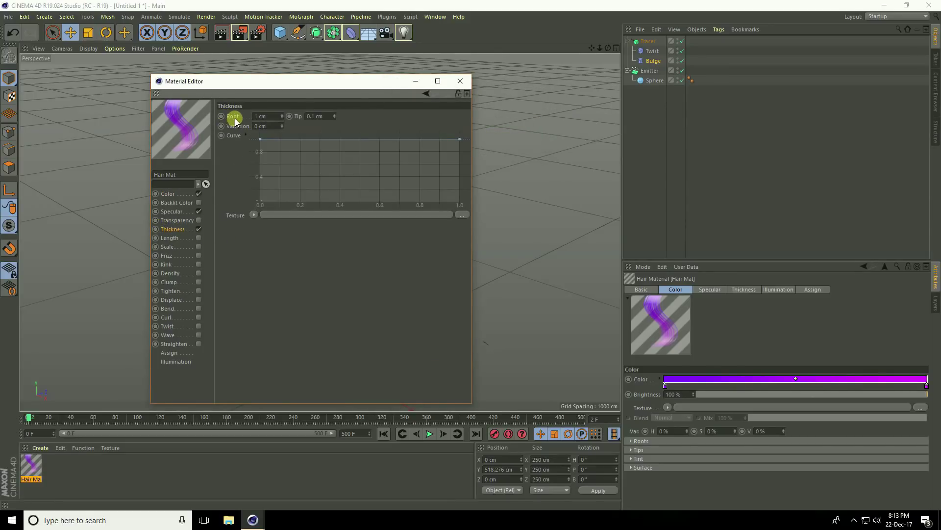
pyautogui.moveTo(272, 81); pyautogui.dragTo(537, 74)
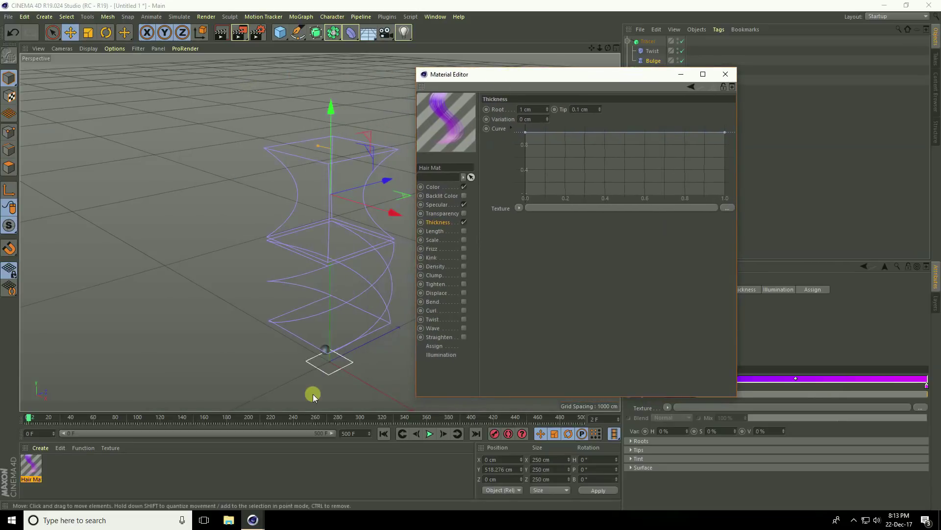
pyautogui.keyDown('alt'); pyautogui.moveTo(313, 386); pyautogui.dragTo(330, 383, button='right'); pyautogui.keyUp('alt')
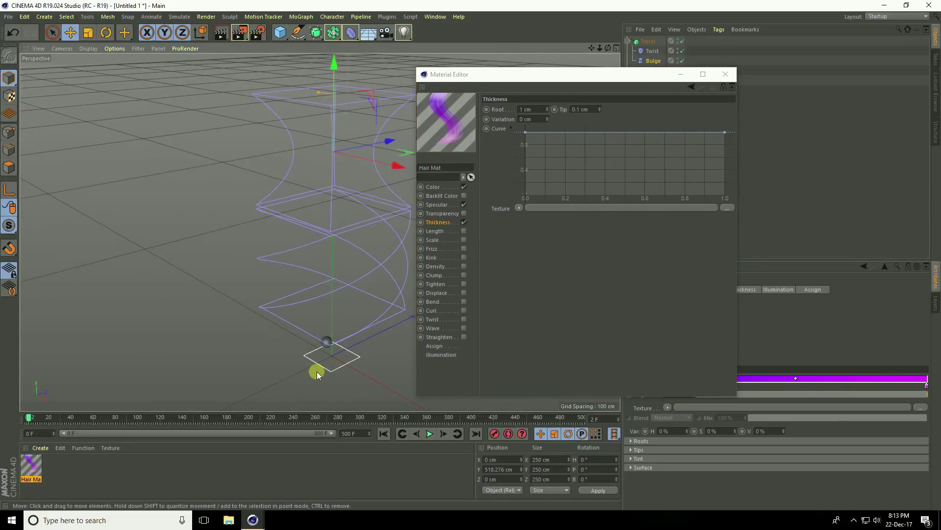
pyautogui.click(537, 109)
pyautogui.write('0')
pyautogui.press('Return')
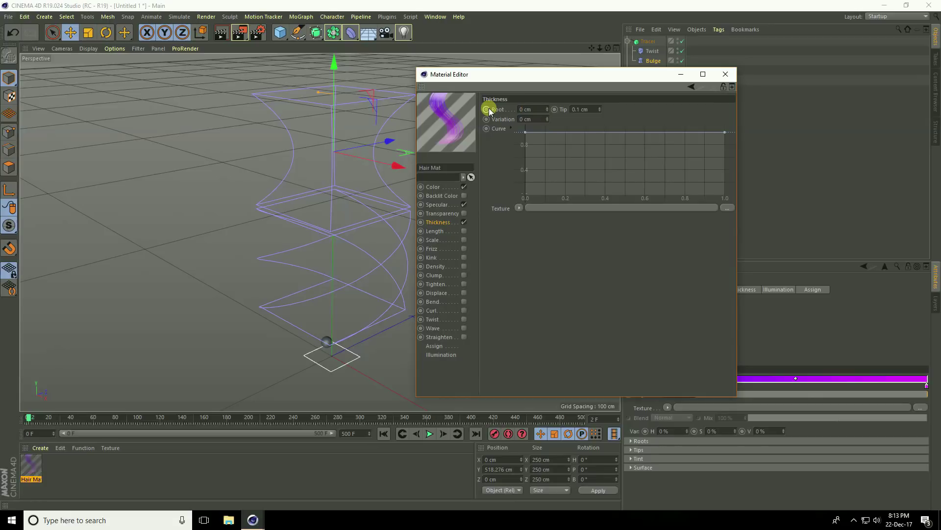
pyautogui.click(586, 109)
pyautogui.write('5')
pyautogui.press('Return')
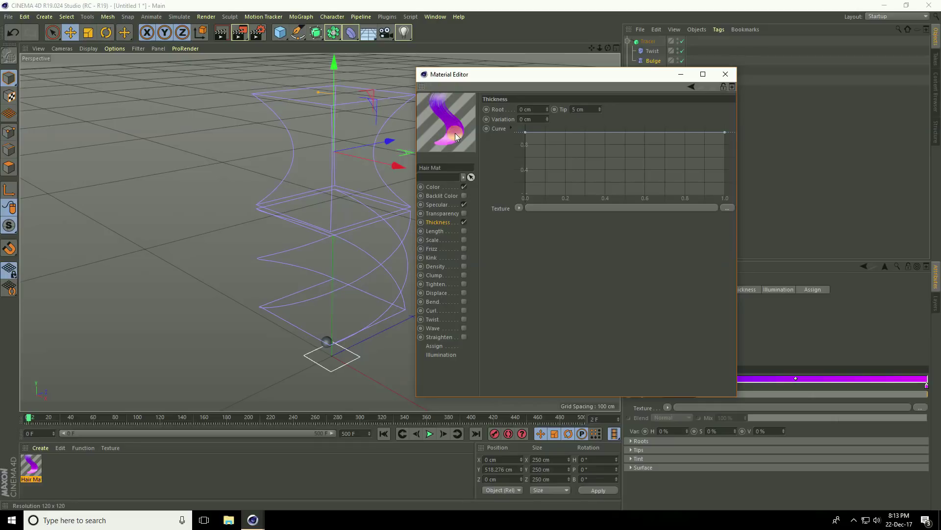
# Step: Apply Hair Mat to the Tracer object
pyautogui.click(725, 74)
pyautogui.moveTo(31, 463)
pyautogui.mouseDown()
pyautogui.moveTo(665, 41)
pyautogui.moveTo(649, 41)
pyautogui.mouseUp()
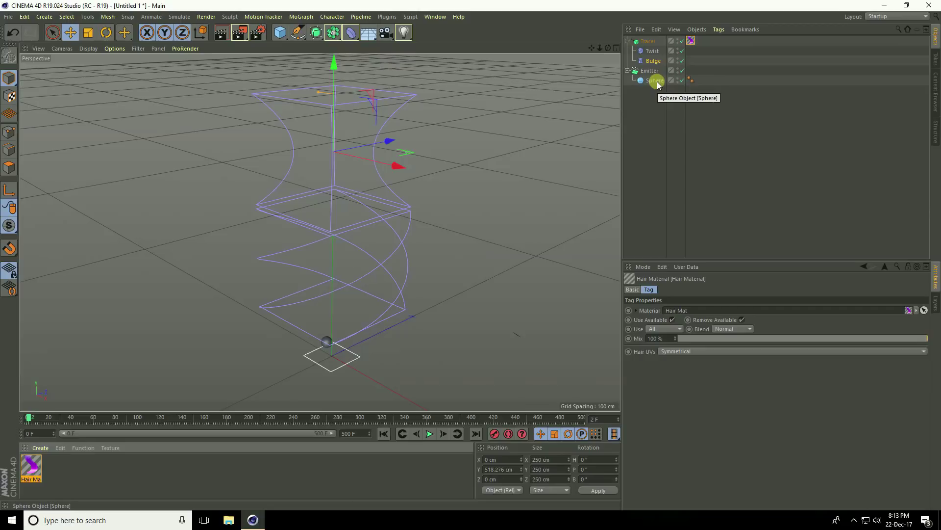
pyautogui.click(41, 448)
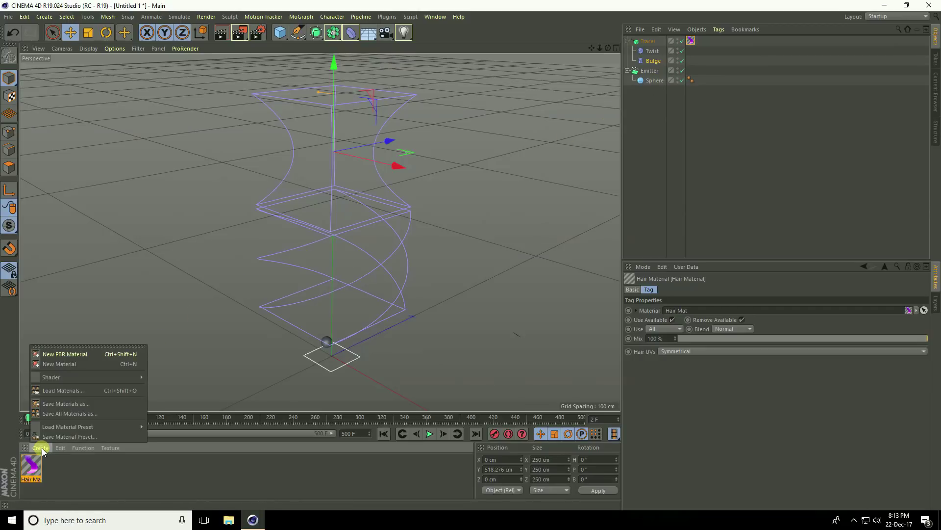
# Step: Create a new material Mat with Color and Reflectance off and a 2D - V Gradient in Luminance
pyautogui.click(78, 364)
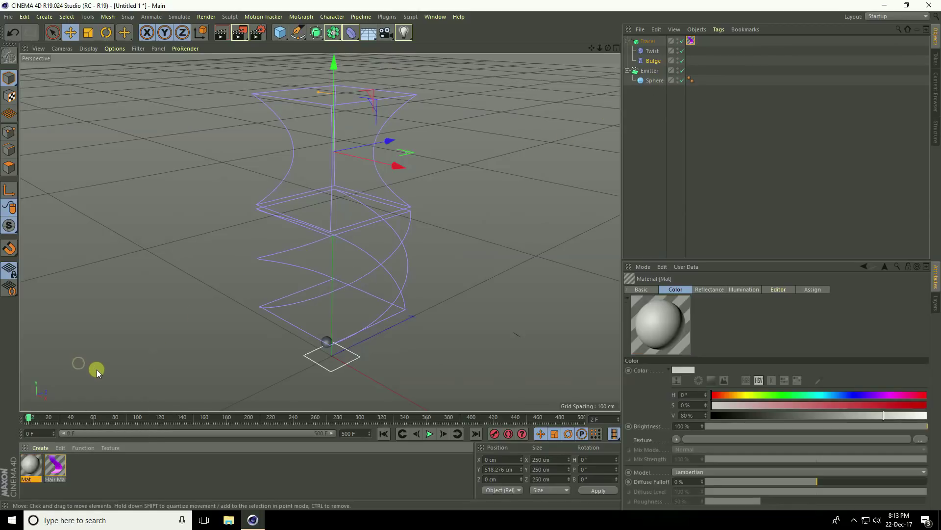
pyautogui.doubleClick(31, 470)
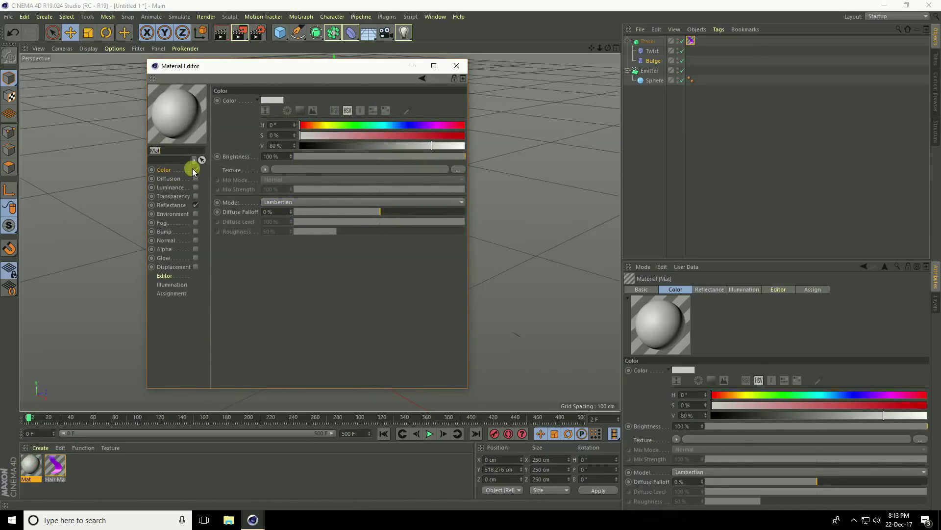
pyautogui.click(196, 170)
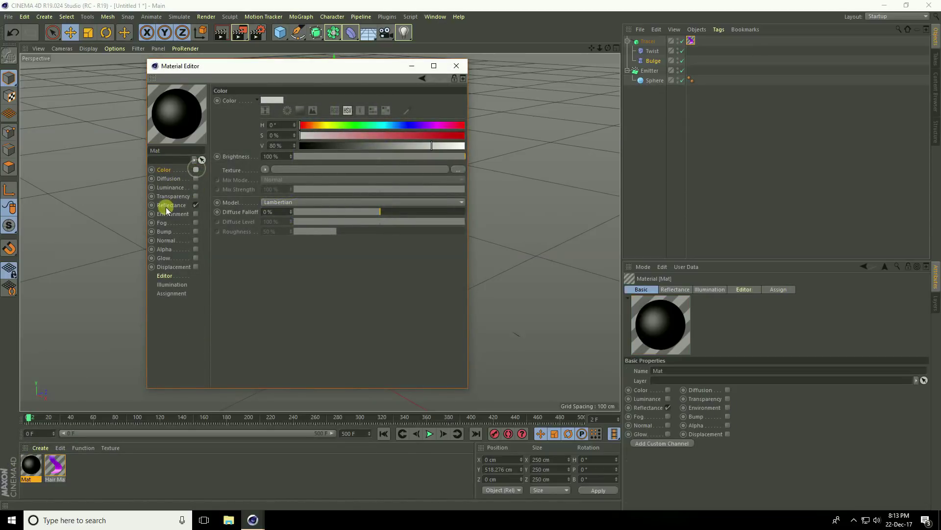
pyautogui.click(196, 205)
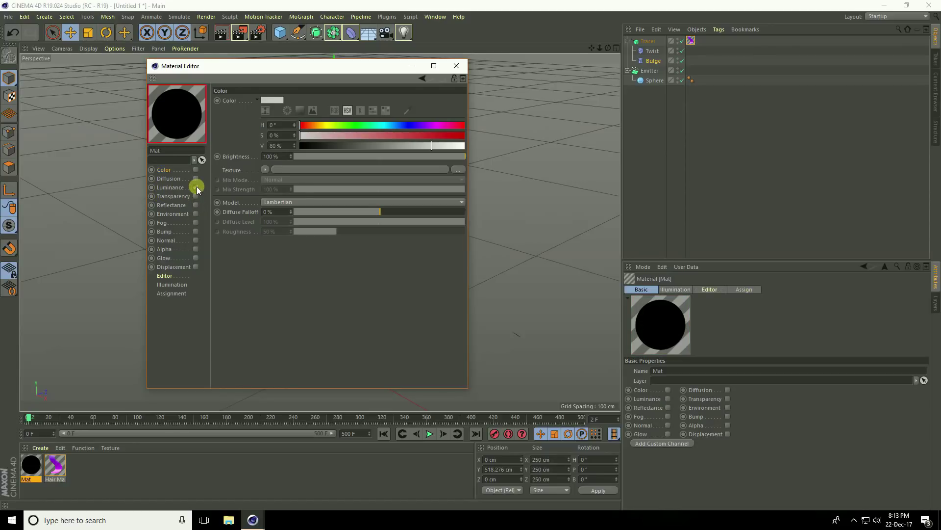
pyautogui.click(196, 187)
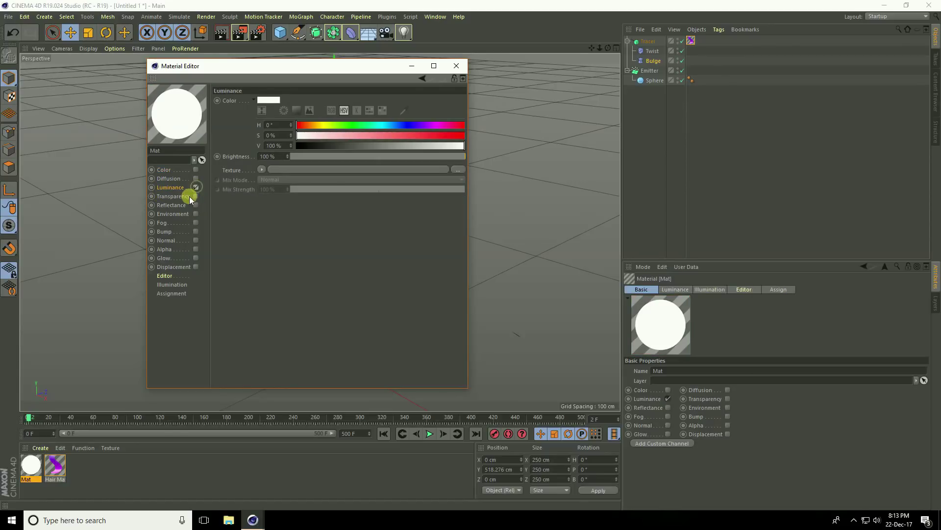
pyautogui.click(261, 169)
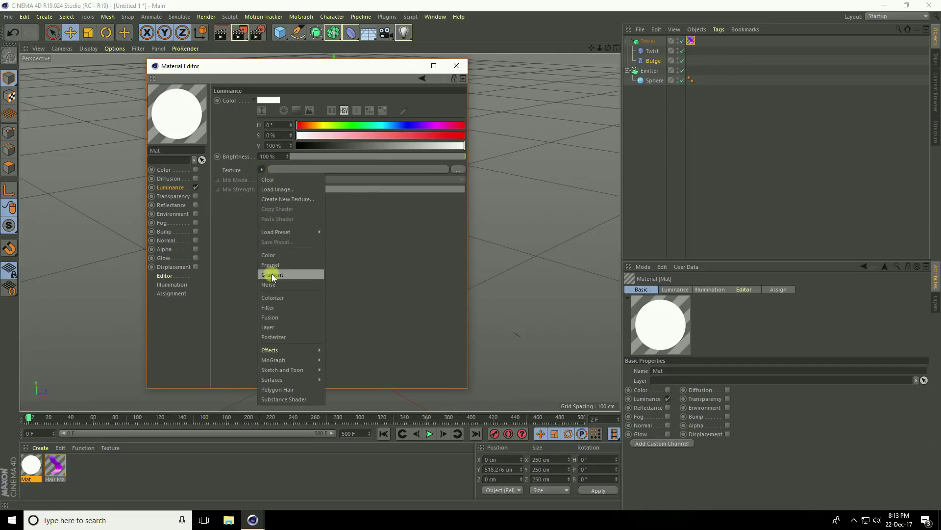
pyautogui.click(290, 274)
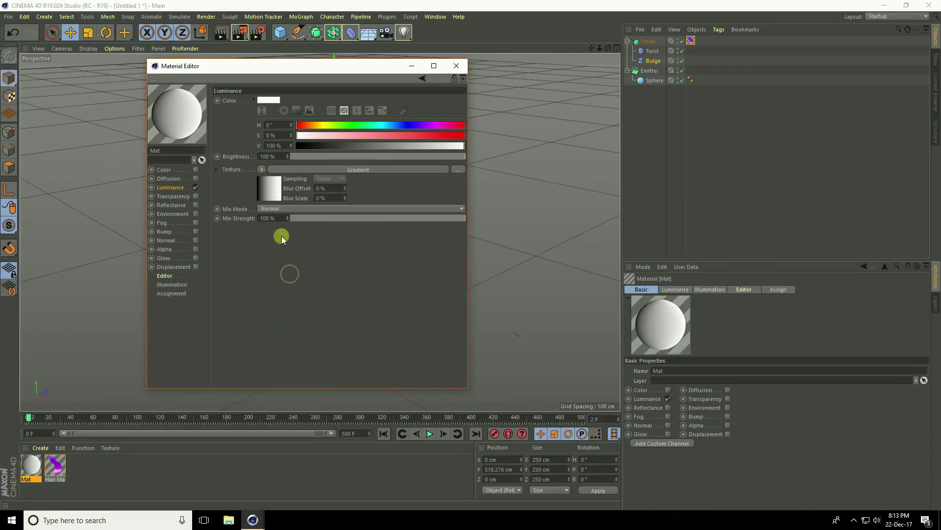
pyautogui.click(267, 191)
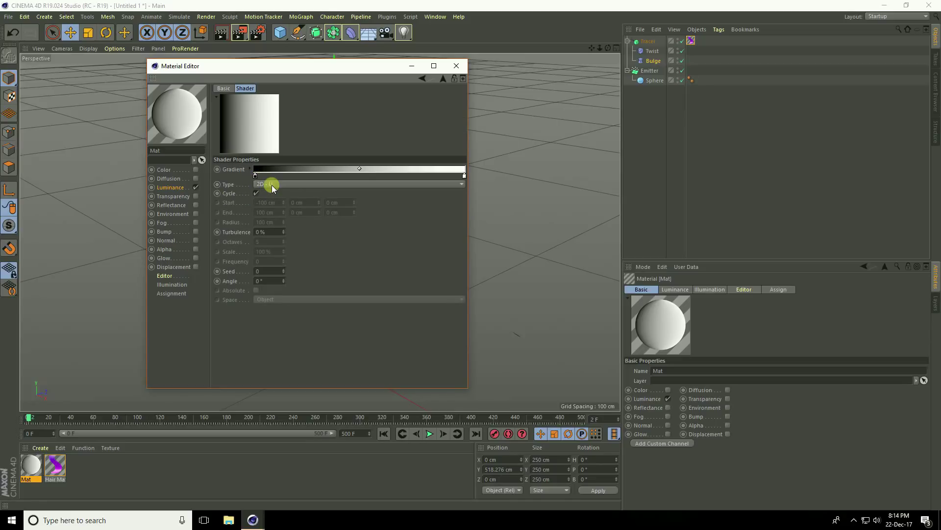
pyautogui.click(273, 184)
pyautogui.click(281, 203)
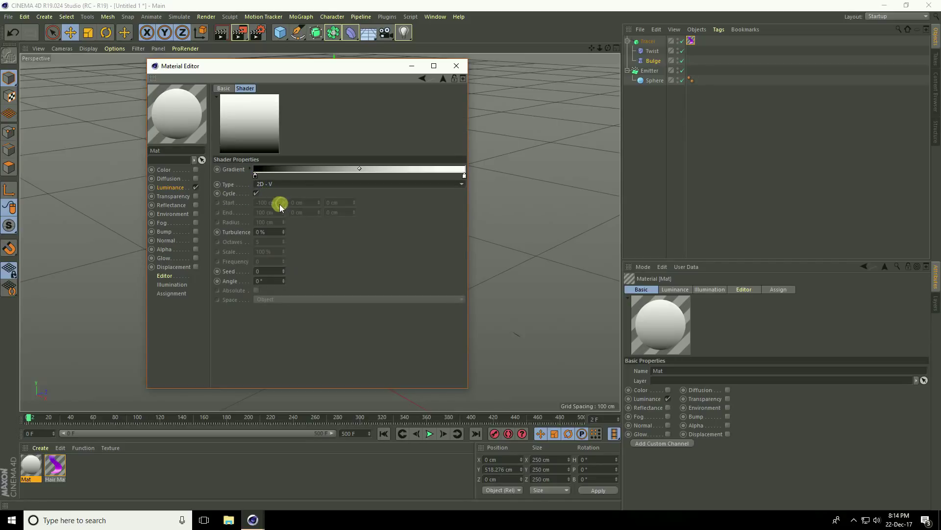
# Step: Colour the luminance gradient's left knot pure red and its right knot yellow
pyautogui.doubleClick(254, 175)
pyautogui.moveTo(261, 174); pyautogui.dragTo(349, 175)
pyautogui.click(326, 185)
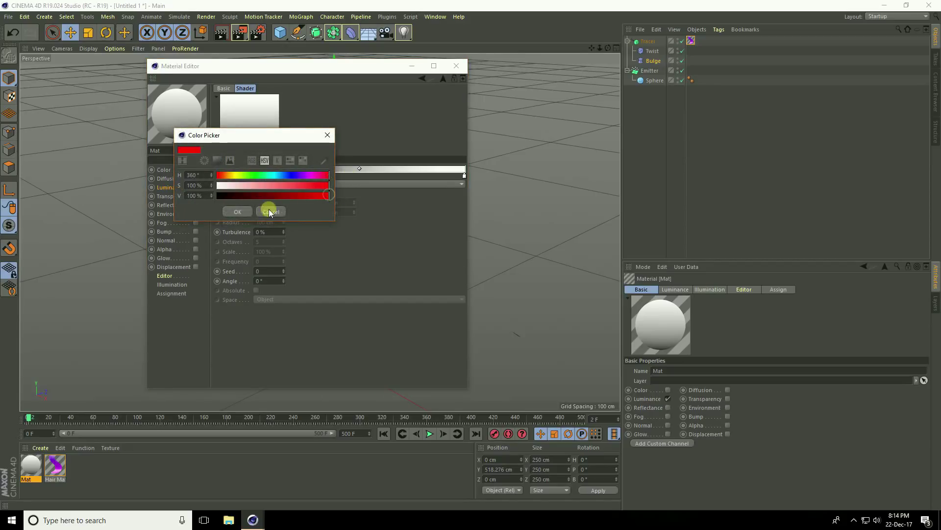
pyautogui.click(241, 212)
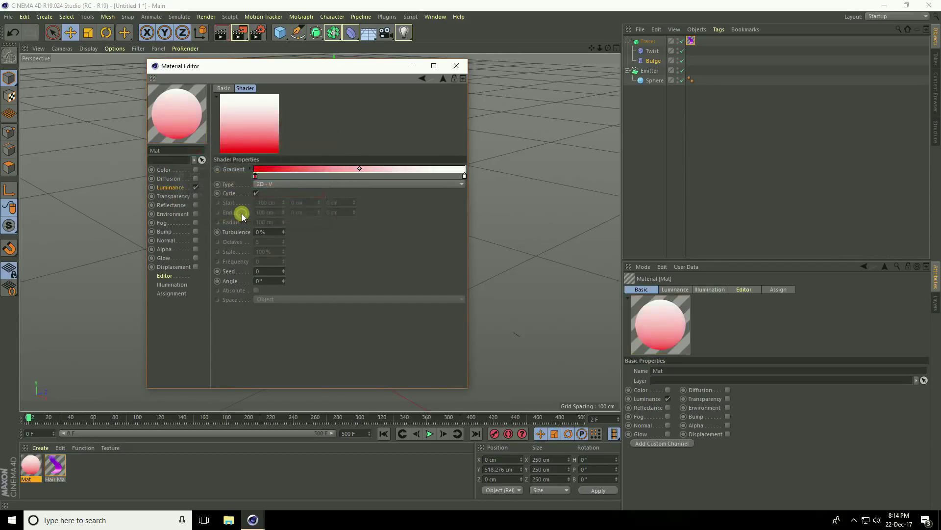
pyautogui.doubleClick(464, 175)
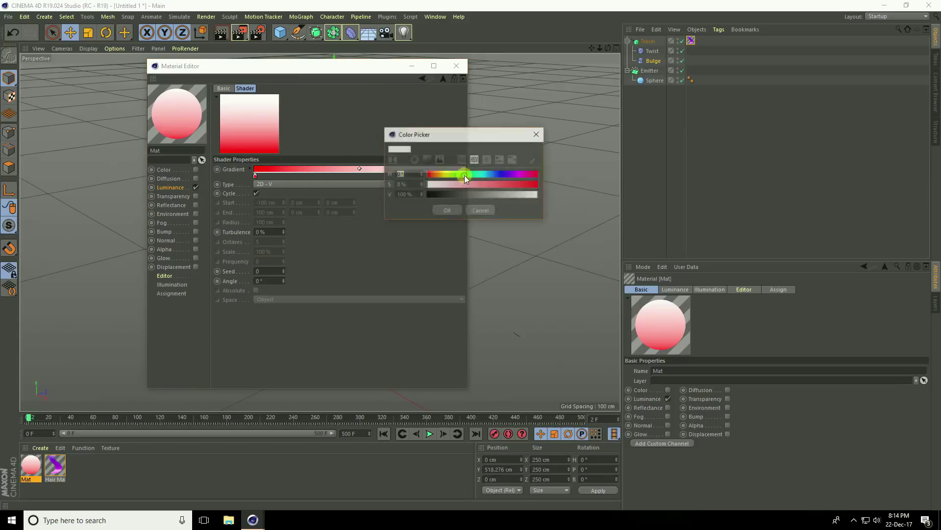
pyautogui.moveTo(452, 177); pyautogui.dragTo(442, 175)
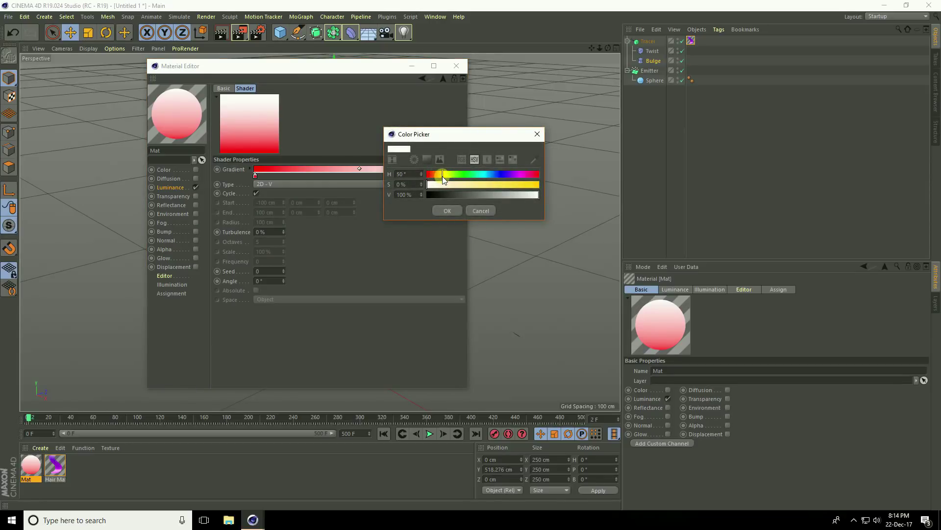
pyautogui.moveTo(510, 184); pyautogui.dragTo(561, 185)
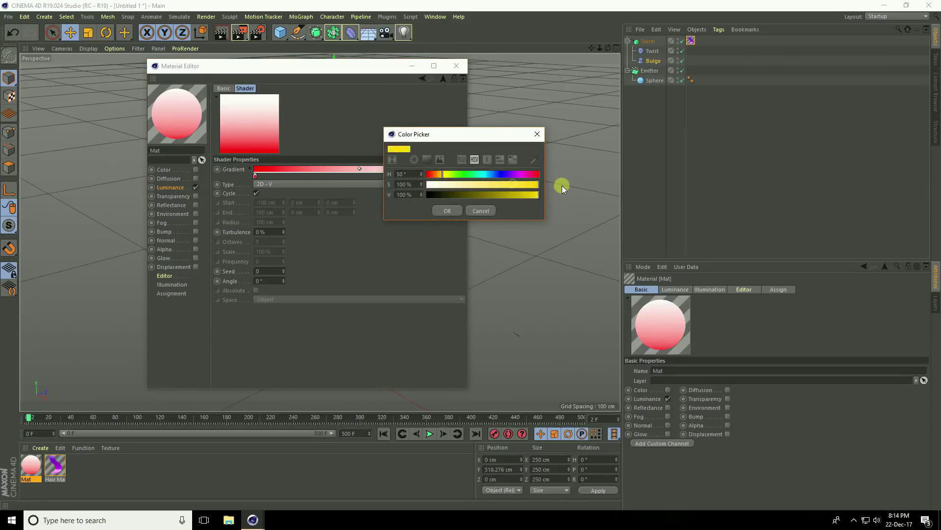
pyautogui.click(447, 210)
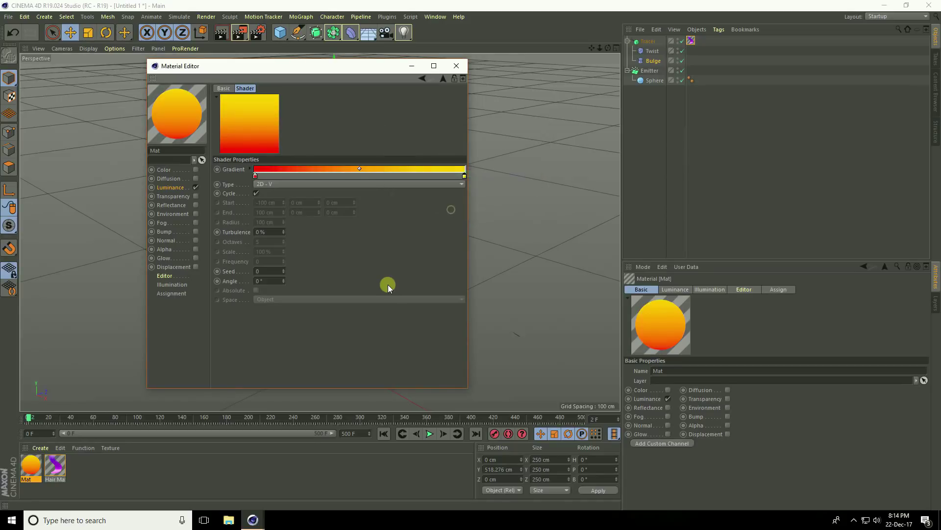
pyautogui.click(458, 68)
# Step: Apply the Mat material to the emitter's Sphere and rewind to the first frame
pyautogui.moveTo(35, 466); pyautogui.dragTo(656, 79)
pyautogui.moveTo(352, 404)
pyautogui.keyDown('alt'); pyautogui.mouseDown()
pyautogui.moveTo(331, 378)
pyautogui.moveTo(351, 409)
pyautogui.mouseUp(); pyautogui.keyUp('alt')
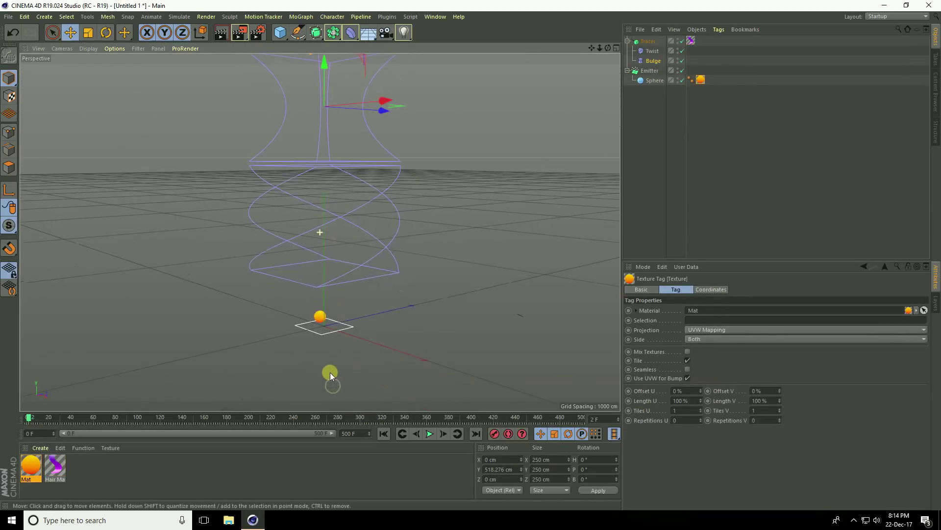
pyautogui.click(384, 434)
# Step: Play the particle simulation, test-render the view at frame 89, then resume playback
pyautogui.click(429, 433)
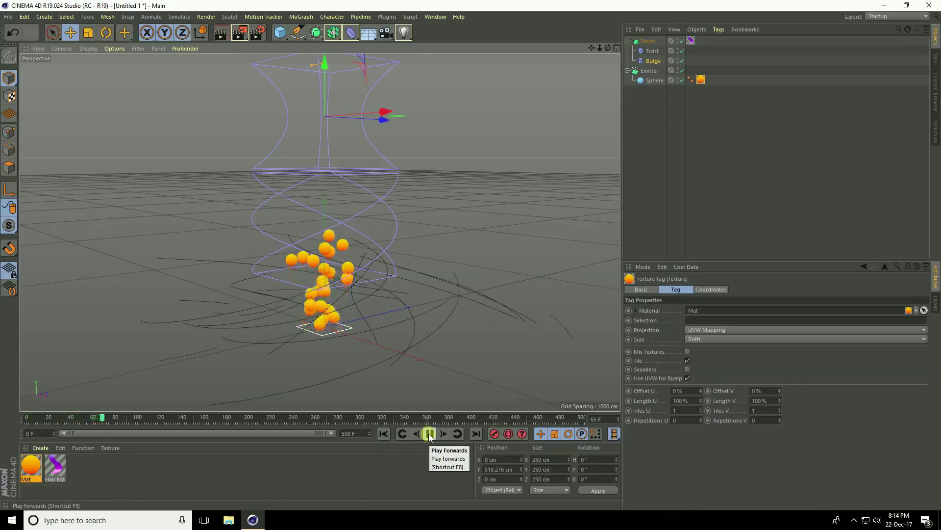
pyautogui.click(430, 434)
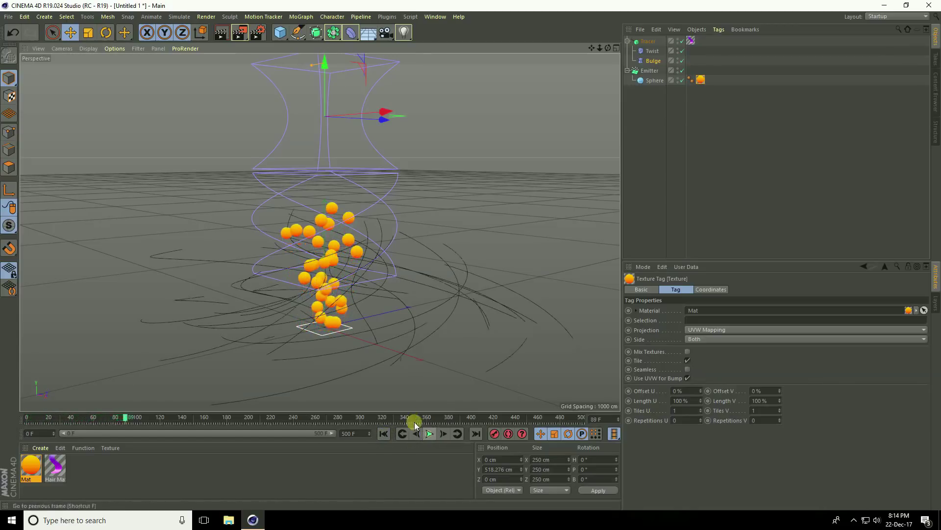
pyautogui.click(222, 34)
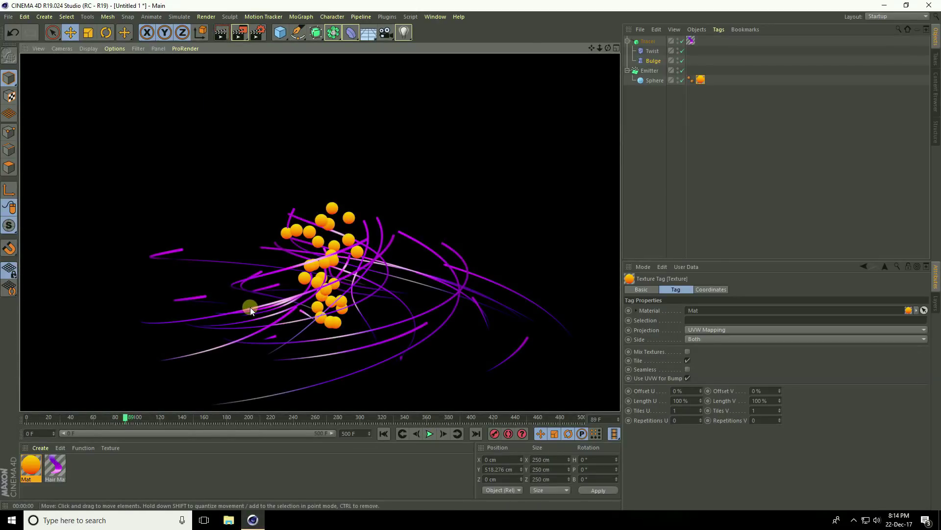
pyautogui.click(429, 434)
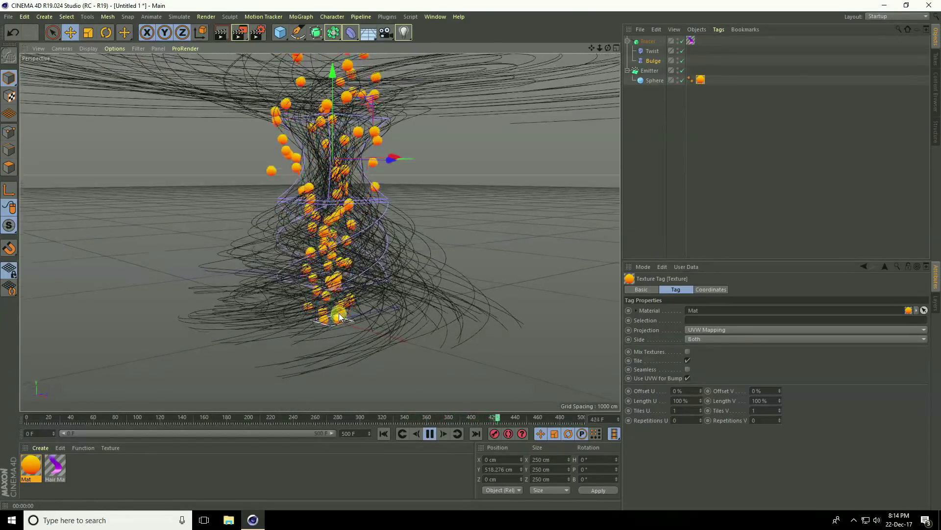
pyautogui.click(432, 433)
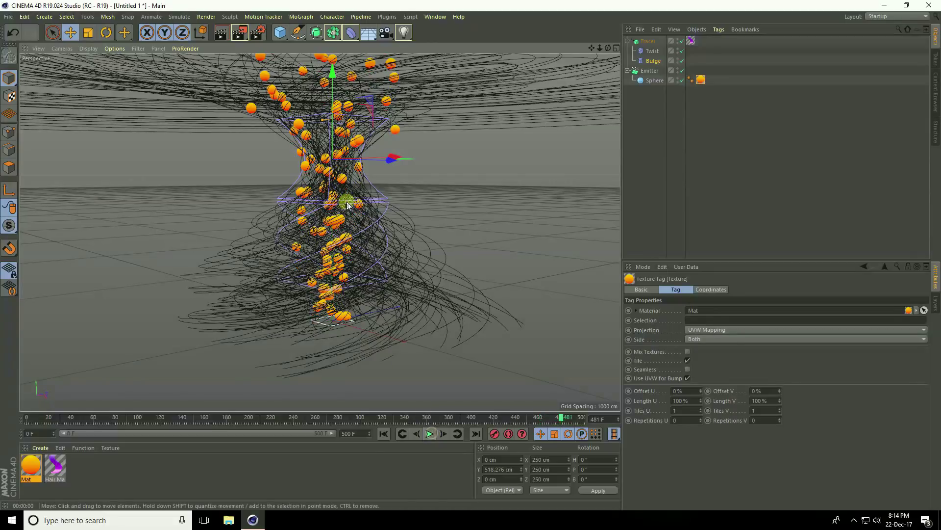
pyautogui.click(220, 38)
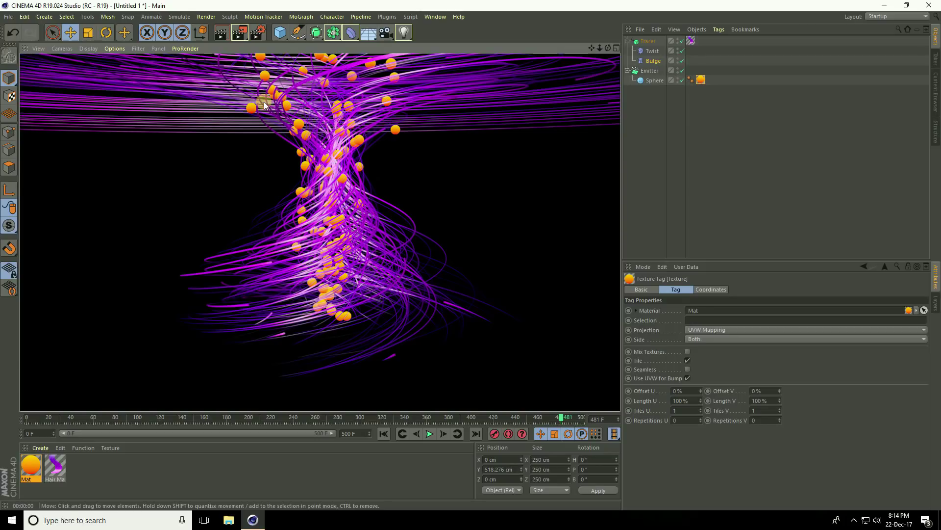
pyautogui.click(500, 179)
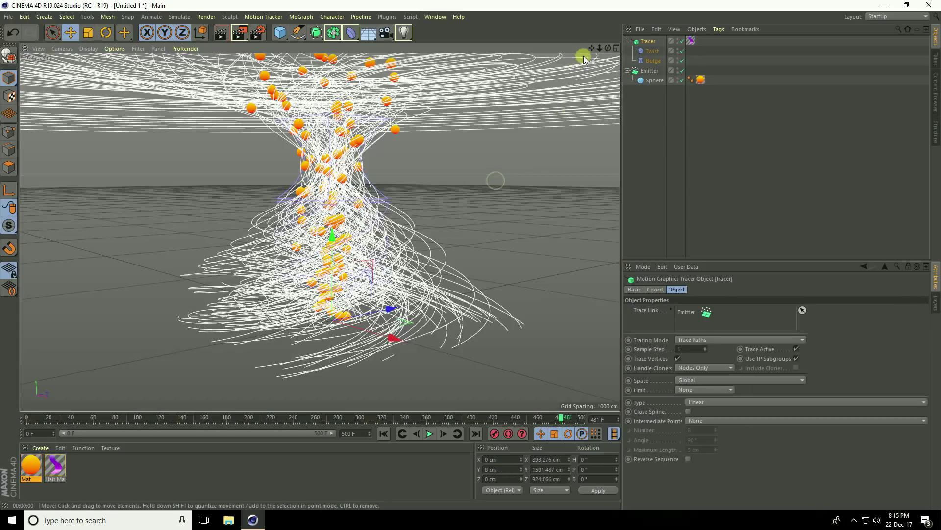
pyautogui.scroll(3, 471, 255)
pyautogui.keyDown('alt'); pyautogui.moveTo(470, 258); pyautogui.dragTo(287, 228); pyautogui.keyUp('alt')
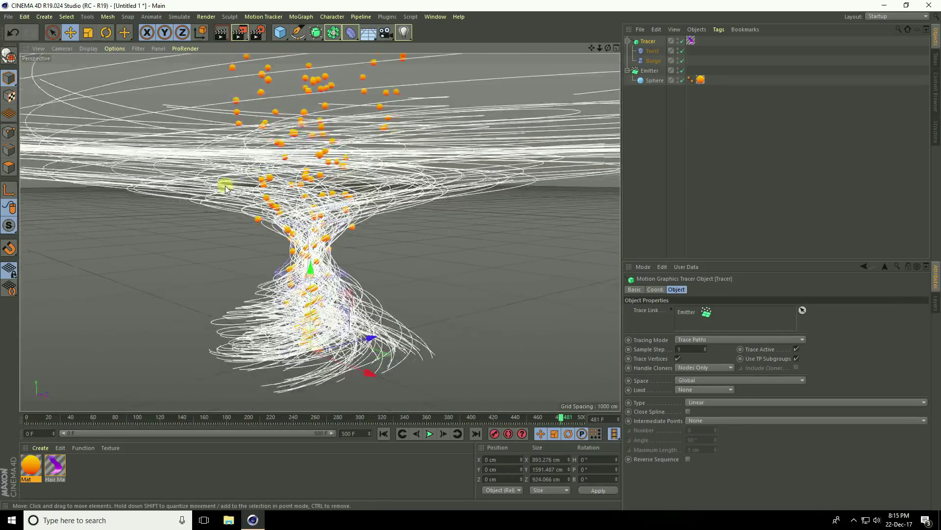
pyautogui.keyDown('alt'); pyautogui.moveTo(288, 227); pyautogui.dragTo(209, 219); pyautogui.keyUp('alt')
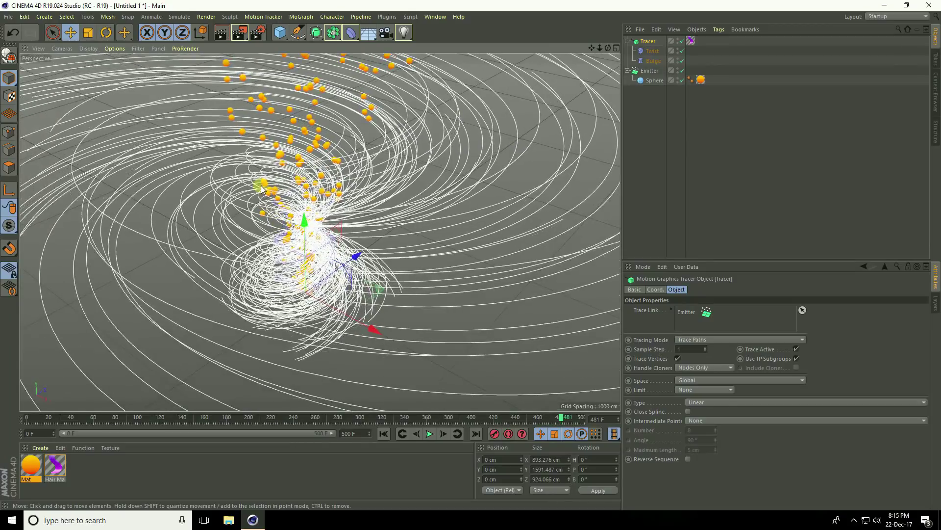
pyautogui.hotkey('ctrl', 'r')
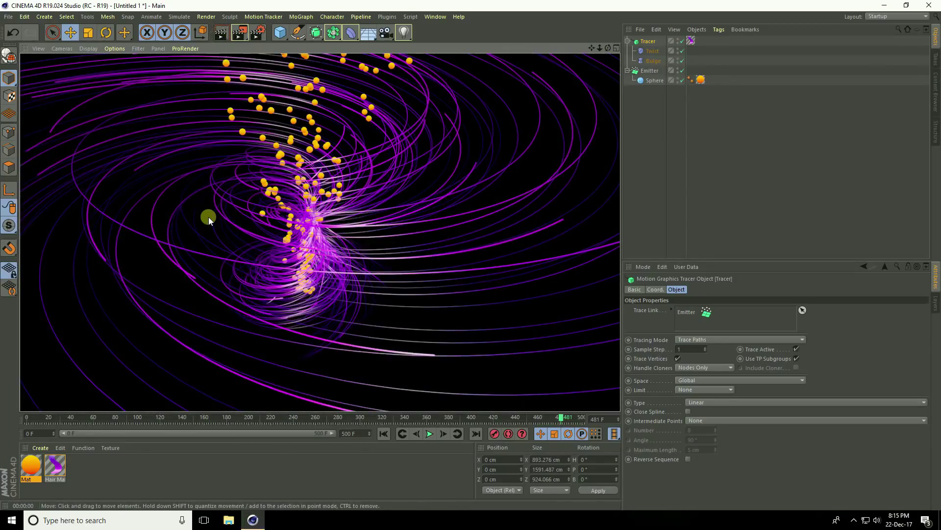
pyautogui.moveTo(422, 275)
pyautogui.keyDown('alt'); pyautogui.mouseDown()
pyautogui.moveTo(296, 278)
pyautogui.moveTo(309, 227)
pyautogui.mouseUp(); pyautogui.keyUp('alt')
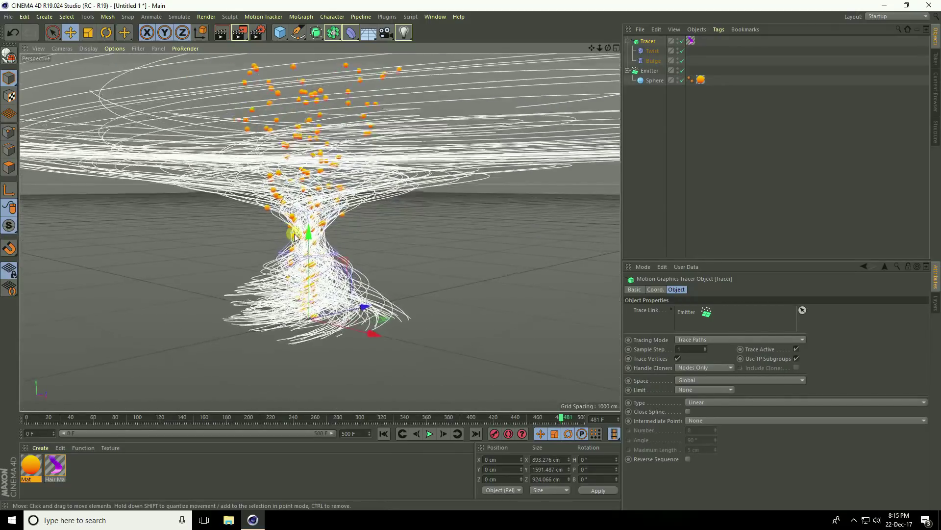
pyautogui.click(179, 17)
pyautogui.moveTo(181, 54)
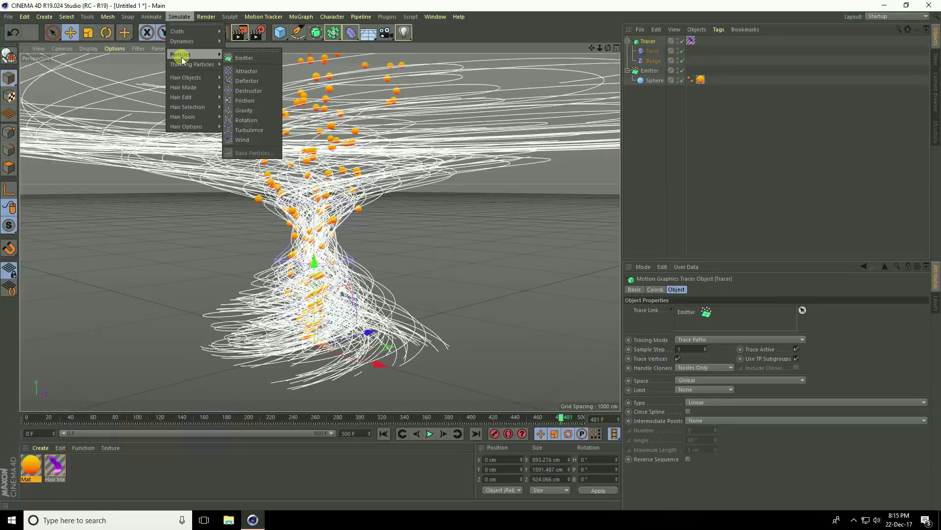
# Step: Bake the Emitter's particles from 0 F to 500 F, including sub-objects
pyautogui.click(636, 74)
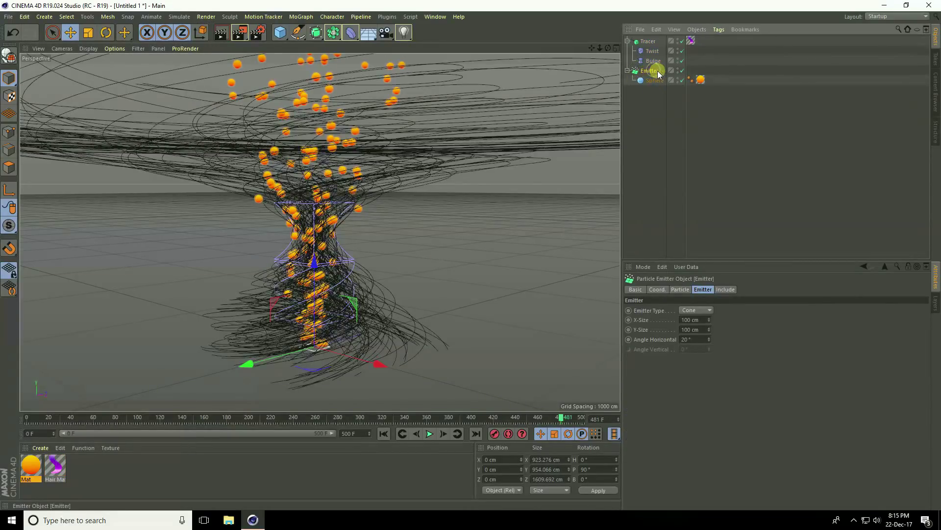
pyautogui.click(180, 17)
pyautogui.moveTo(181, 55)
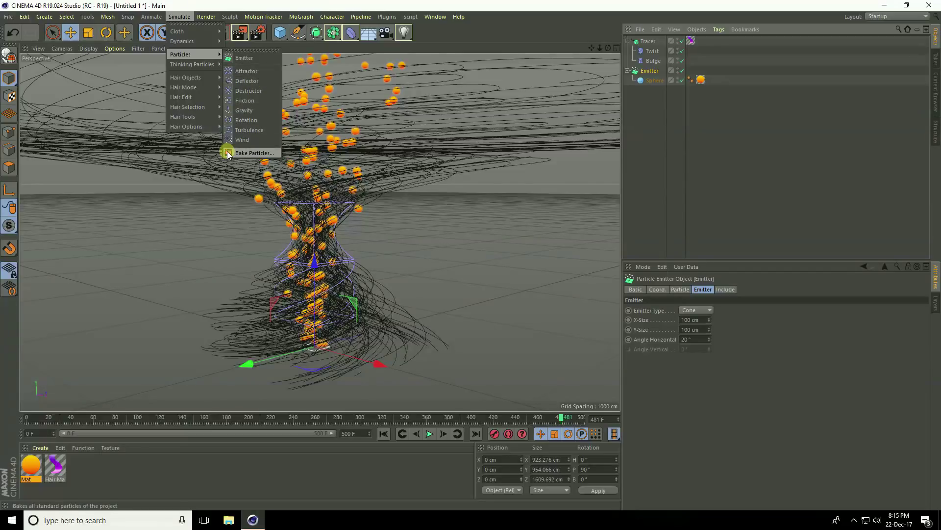
pyautogui.click(254, 153)
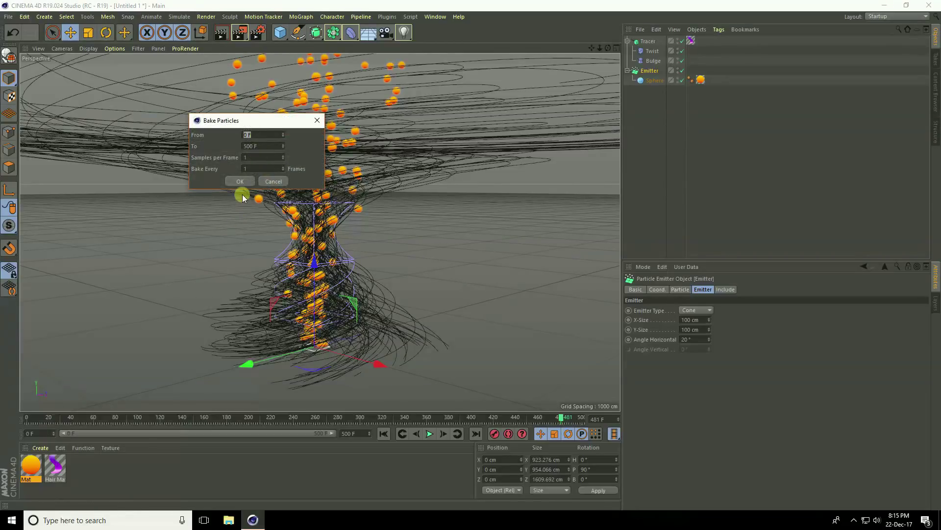
pyautogui.click(235, 181)
pyautogui.click(490, 295)
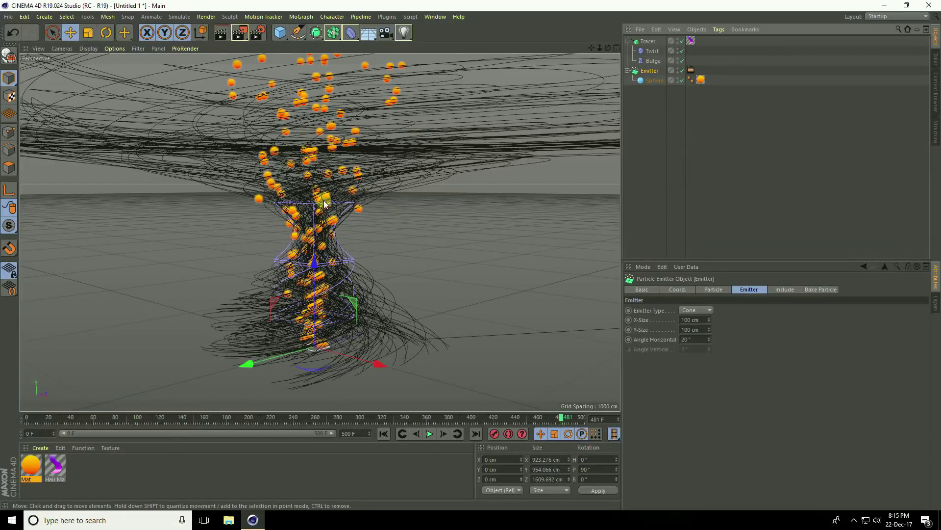
pyautogui.click(257, 37)
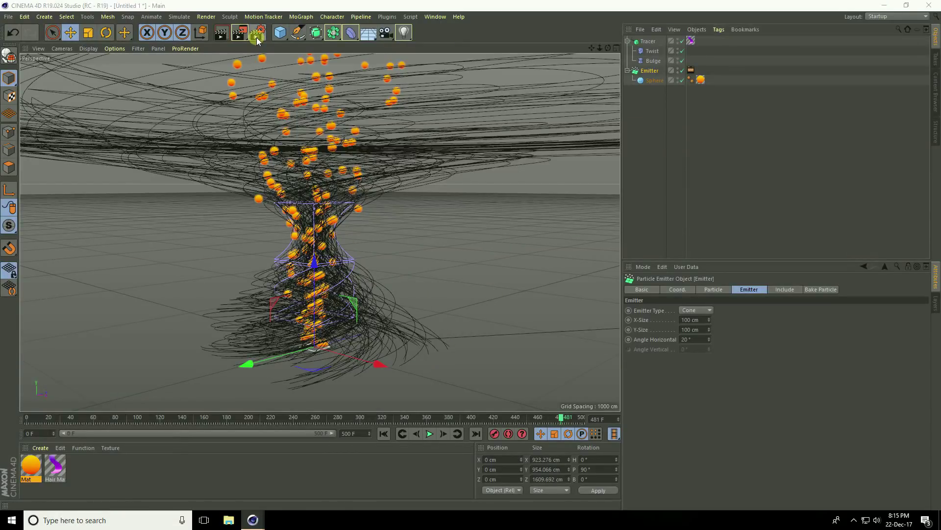
# Step: Use the HDTV 1080 29.97 output preset and render all frames, 0 to 500
pyautogui.click(166, 42)
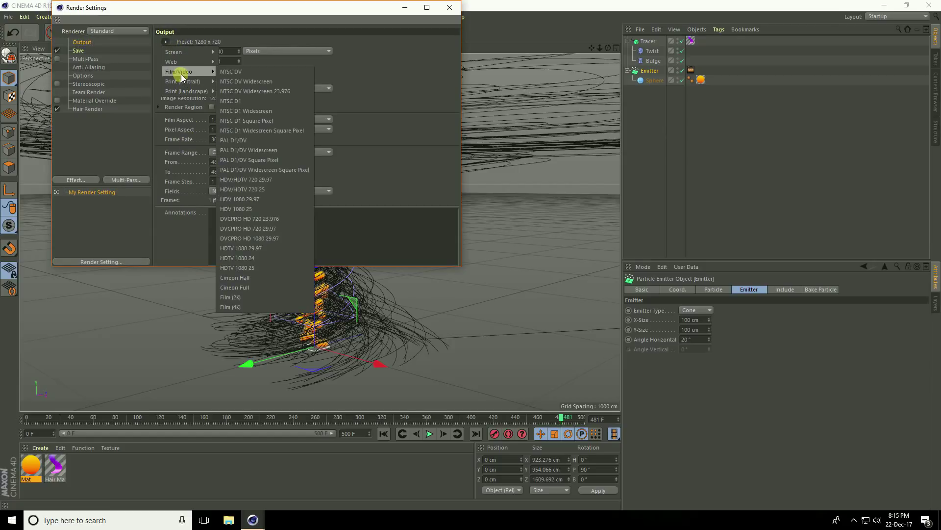
pyautogui.moveTo(178, 71)
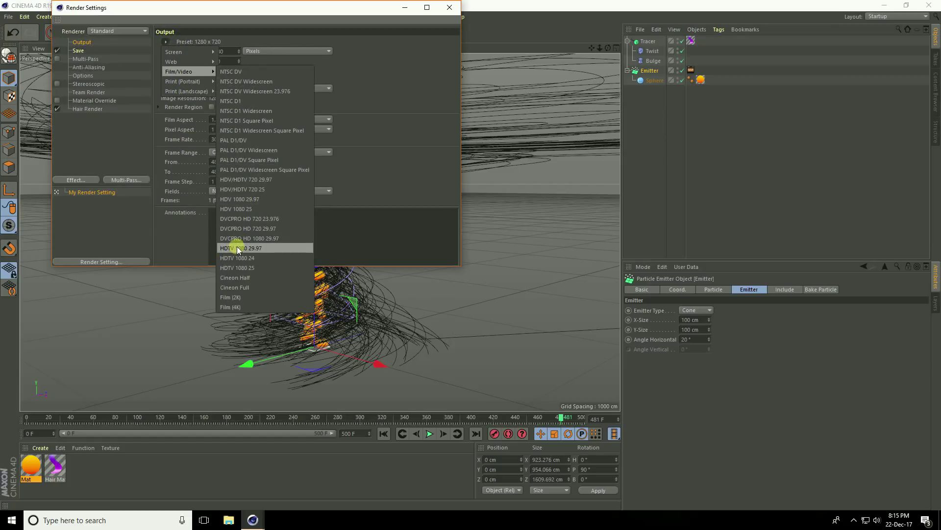
pyautogui.click(254, 248)
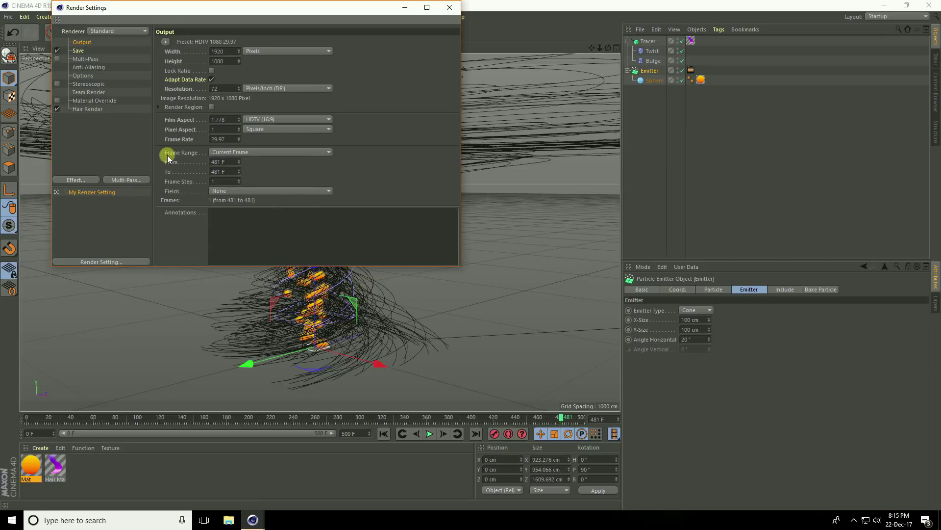
pyautogui.click(229, 153)
pyautogui.click(229, 184)
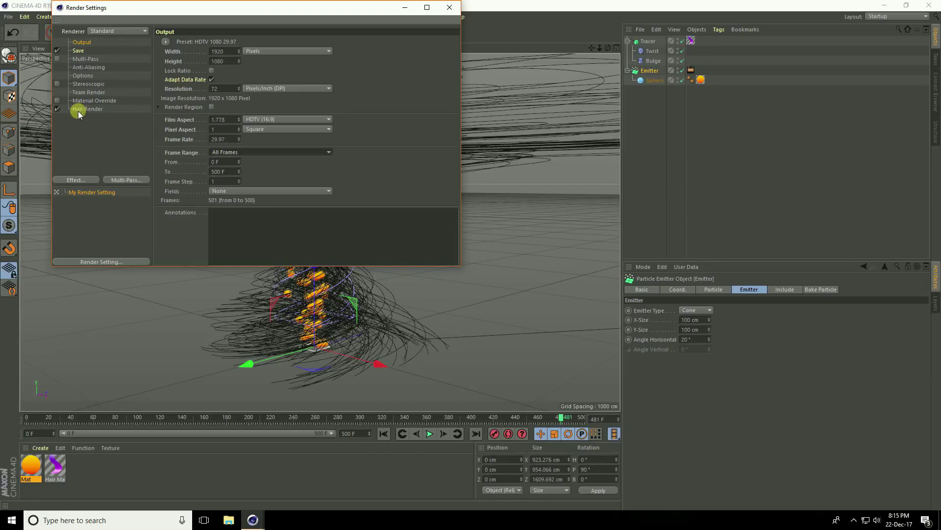
# Step: Save the render as an AVI into a new animation folder on the Desktop
pyautogui.click(79, 51)
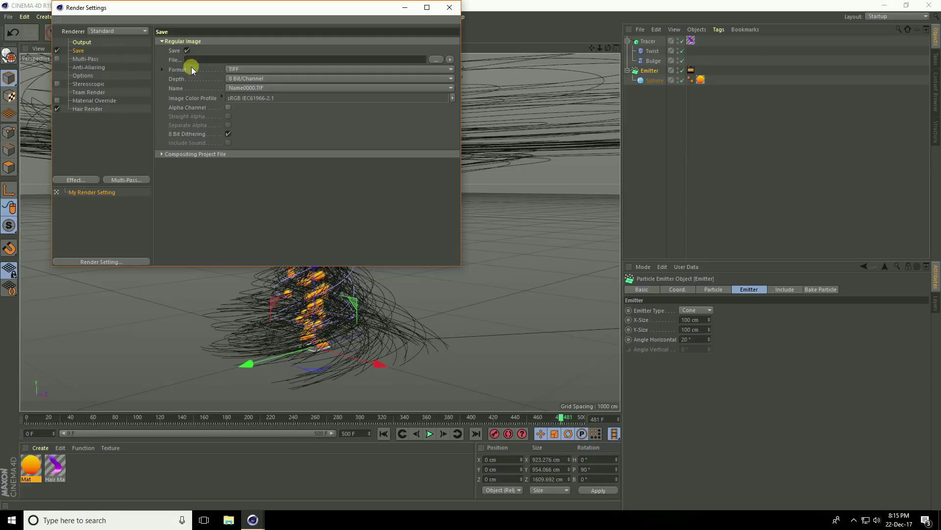
pyautogui.click(242, 69)
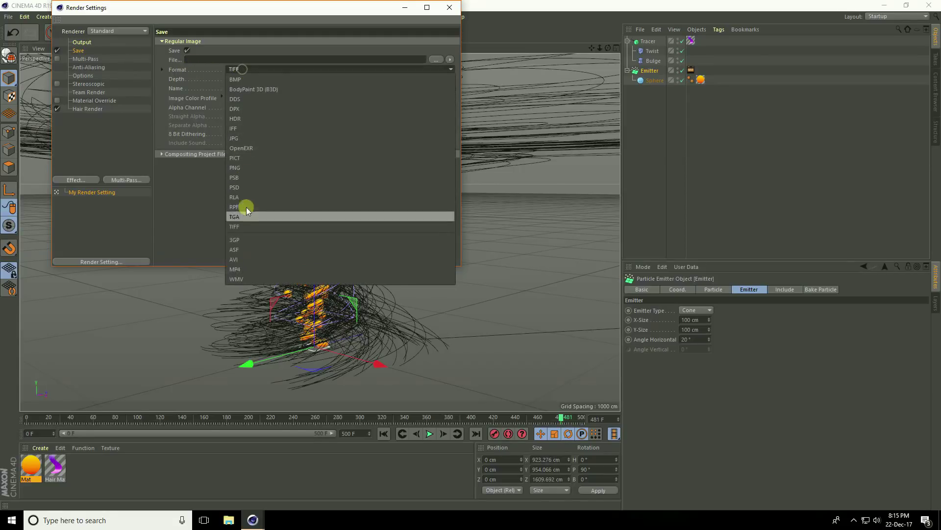
pyautogui.click(242, 259)
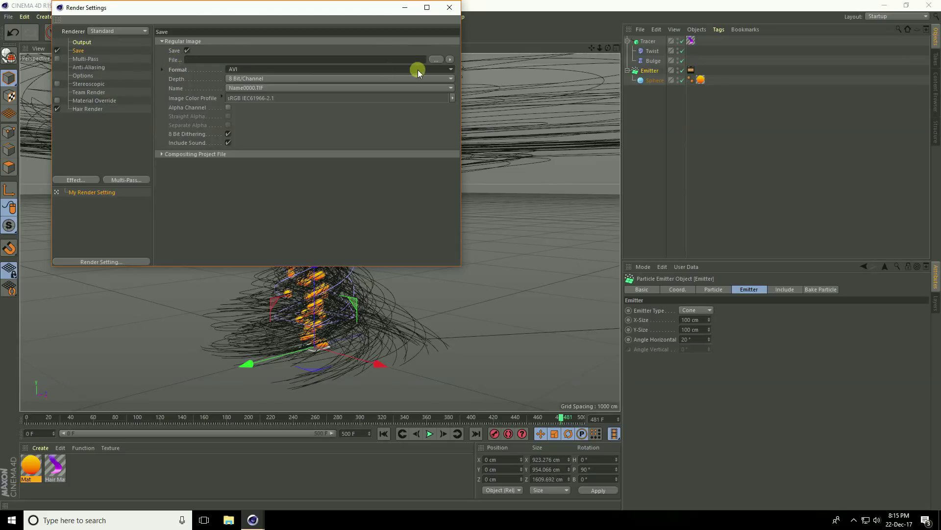
pyautogui.click(436, 59)
pyautogui.click(103, 99)
pyautogui.rightClick(185, 145)
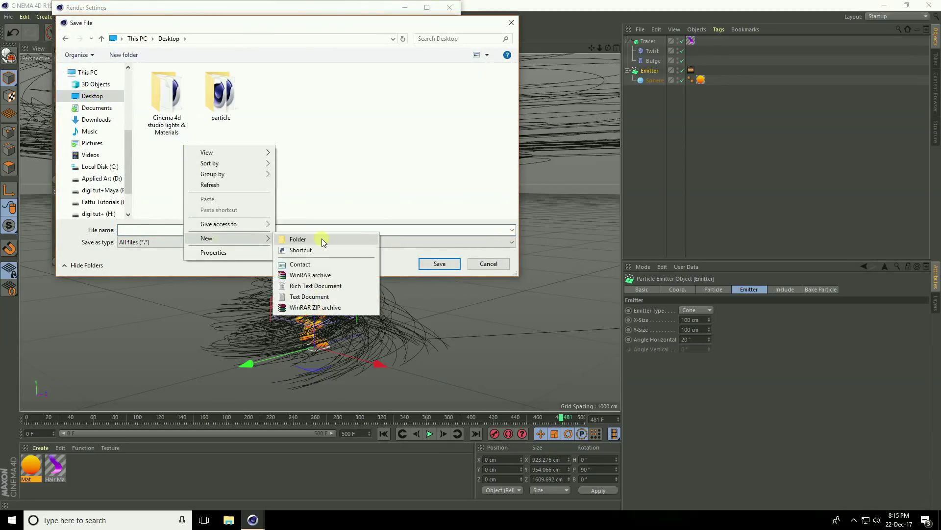
pyautogui.click(323, 240)
pyautogui.write('animation')
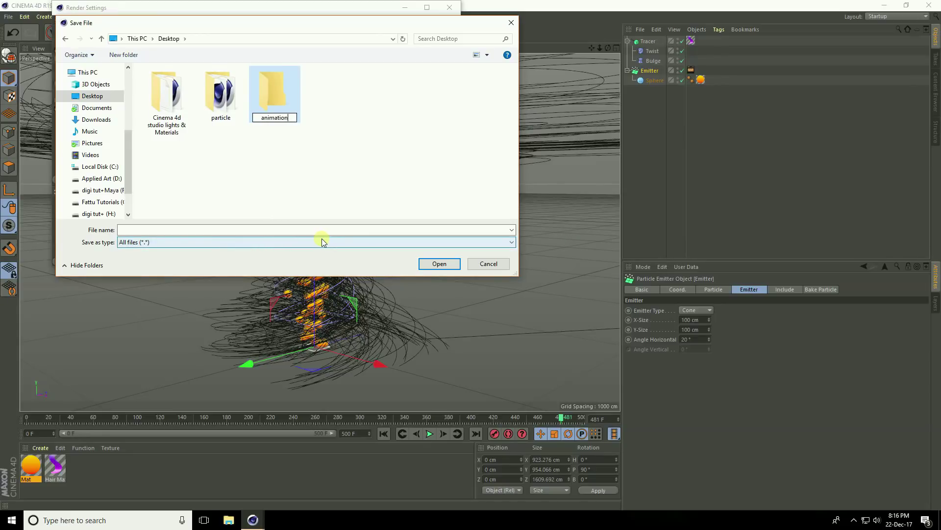
pyautogui.press('Return')
pyautogui.press('Return')
pyautogui.click(317, 229)
pyautogui.write('a')
pyautogui.click(440, 263)
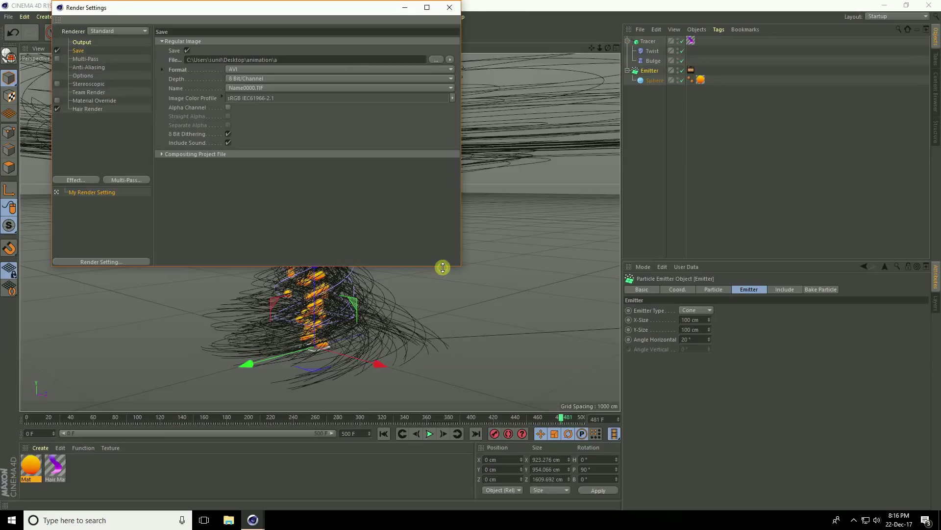
# Step: Set the anti-aliasing quality to Best
pyautogui.click(82, 67)
pyautogui.click(263, 42)
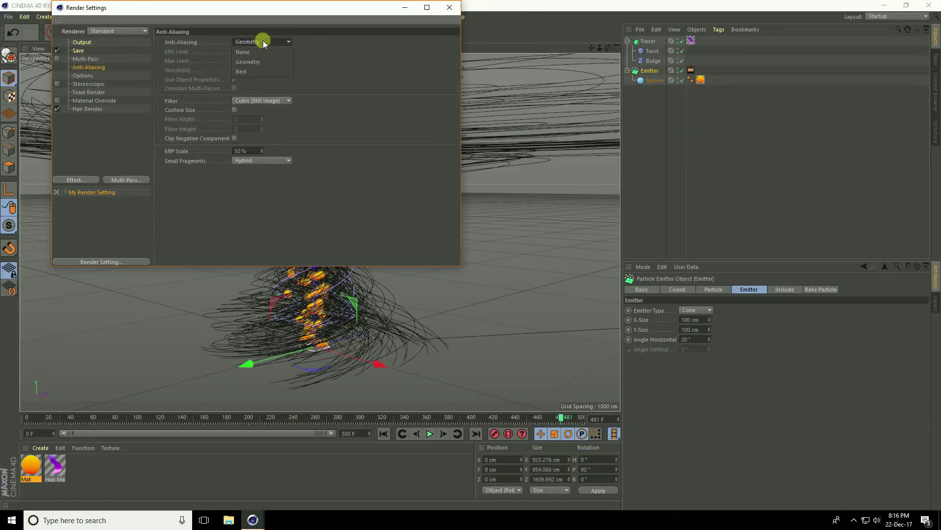
pyautogui.click(245, 71)
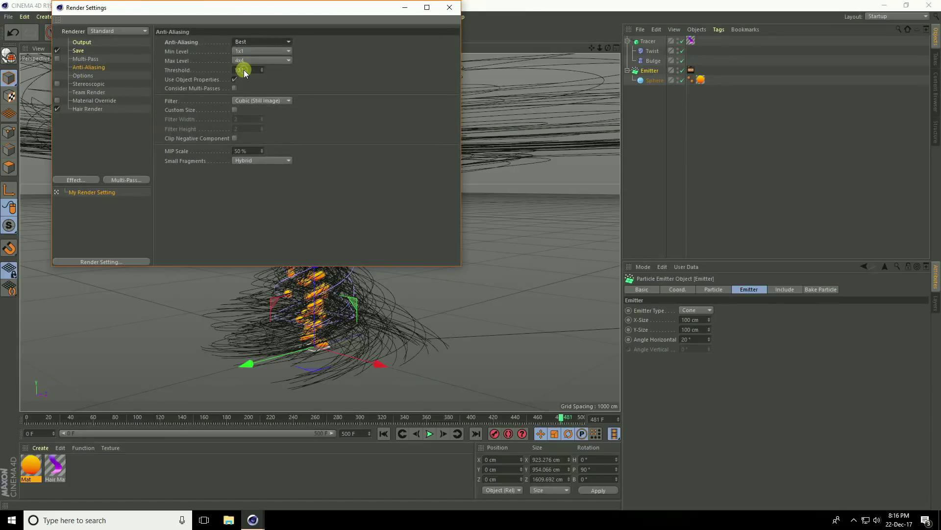
pyautogui.click(449, 8)
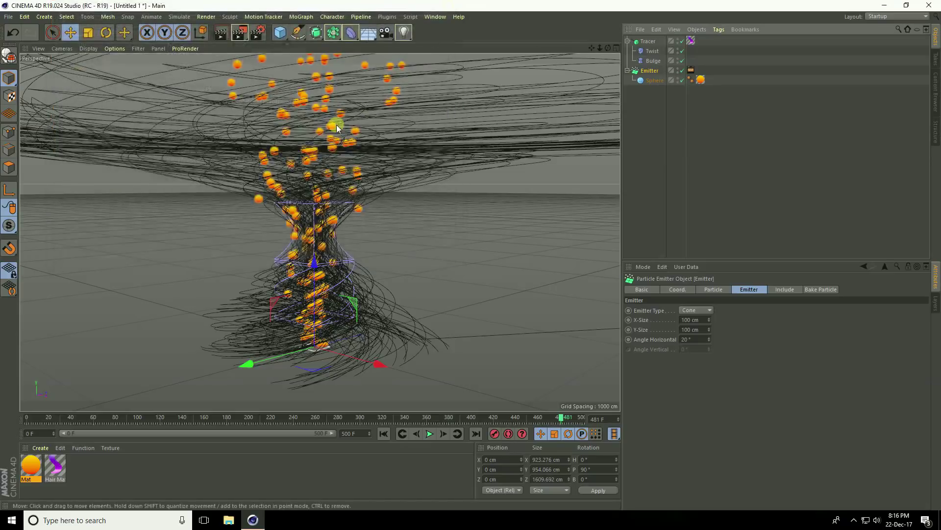
# Step: Render all 501 frames at 1920x1080 to the AVI in the Picture Viewer
pyautogui.click(240, 33)
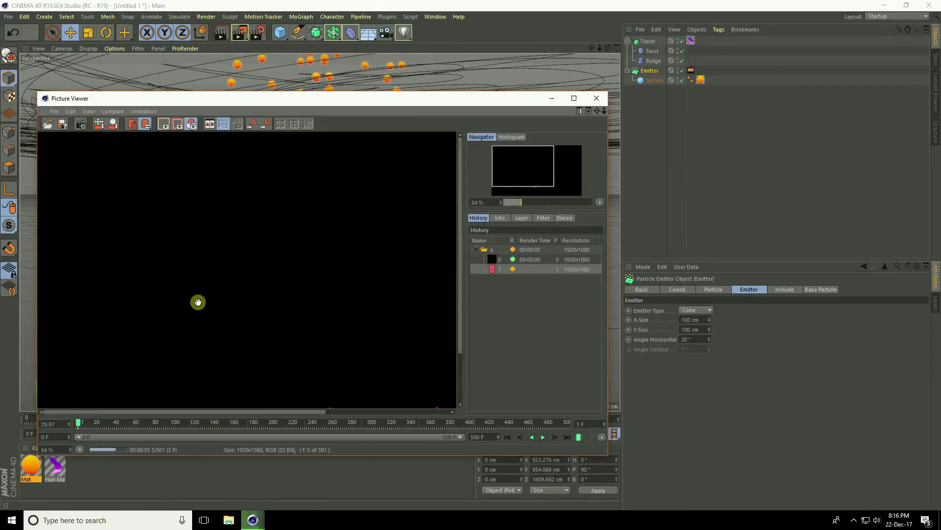